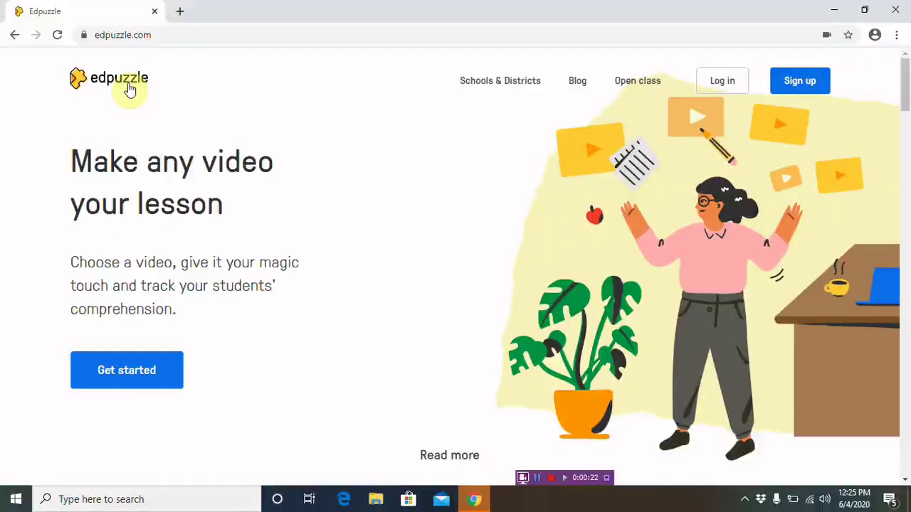
Select the edpuzzle.com web address to load the Edpuzzle home page
{"action": "left_click", "coordinate": [157, 35]}
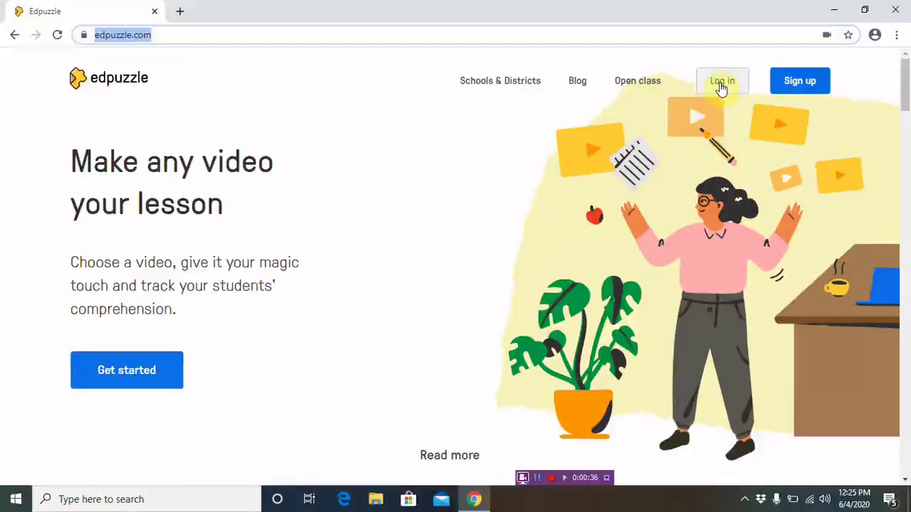
Go to the Log in page and choose 'I'm a Teacher' for the teacher form
{"action": "left_click", "coordinate": [721, 86]}
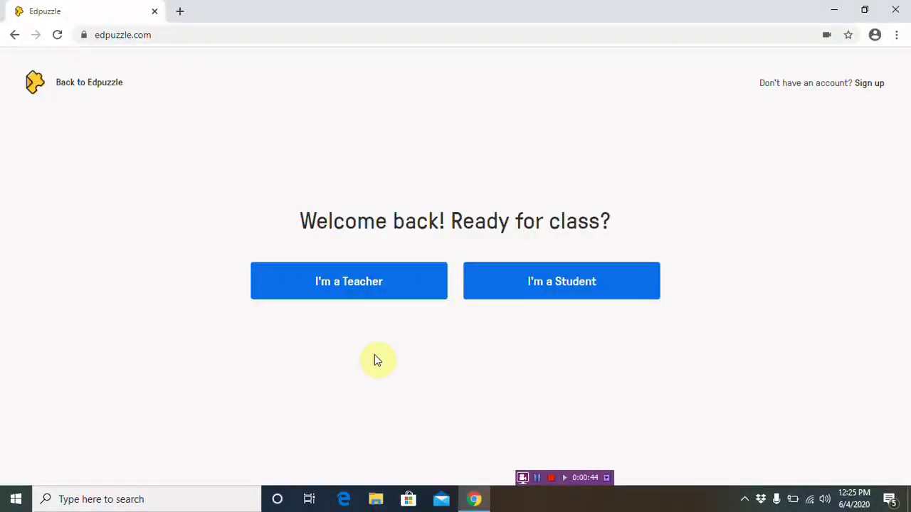
{"action": "left_click", "coordinate": [363, 290]}
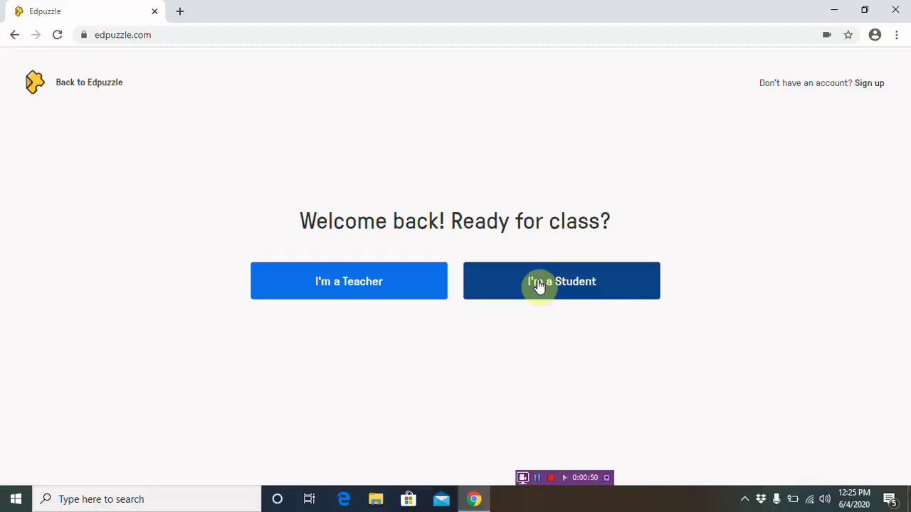
{"action": "left_click", "coordinate": [369, 283]}
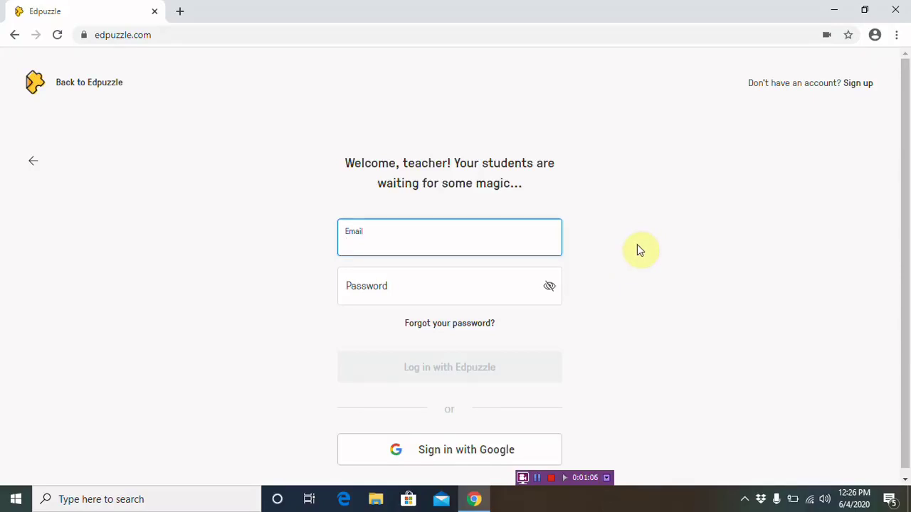
Sign in with Google, entering the account email and then the password
{"action": "left_click", "coordinate": [483, 451]}
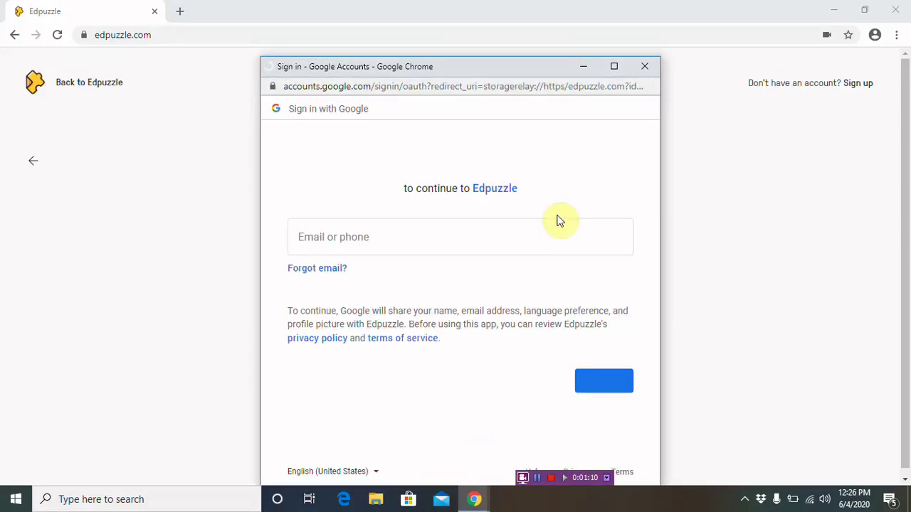
{"action": "left_click", "coordinate": [390, 236]}
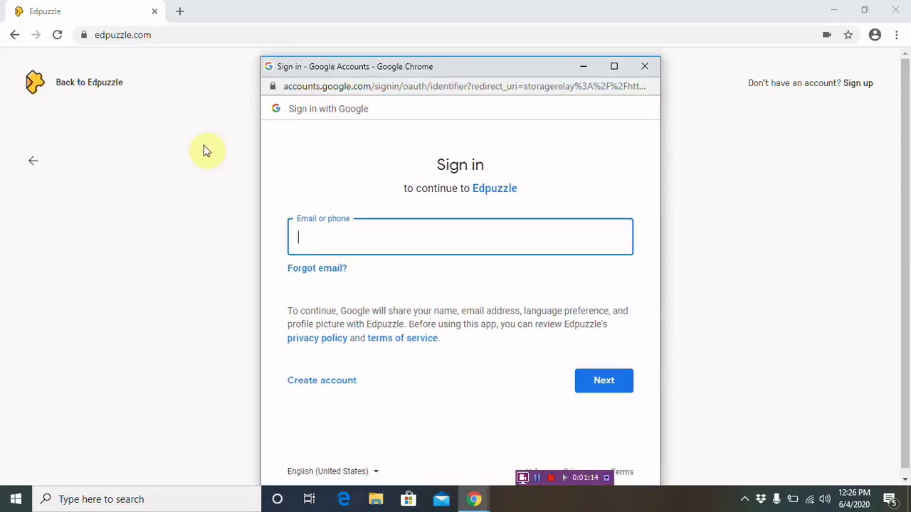
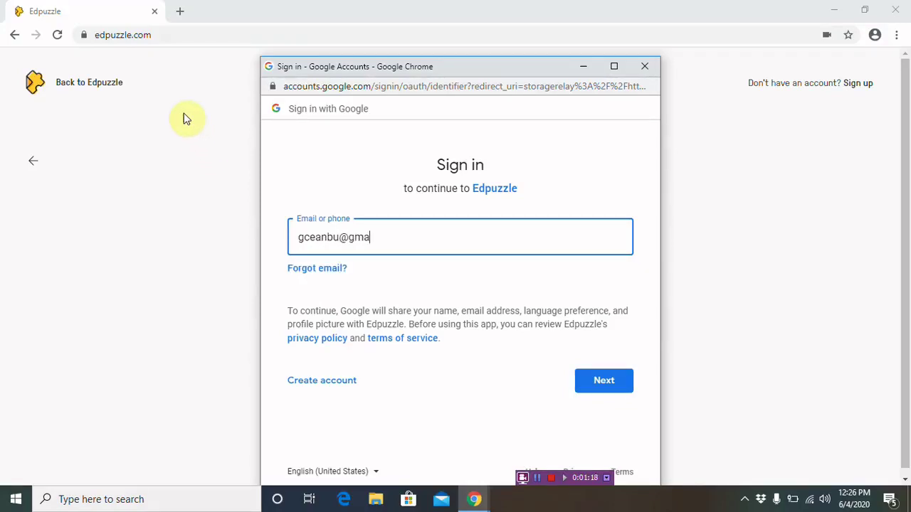
{"action": "key", "text": "Return"}
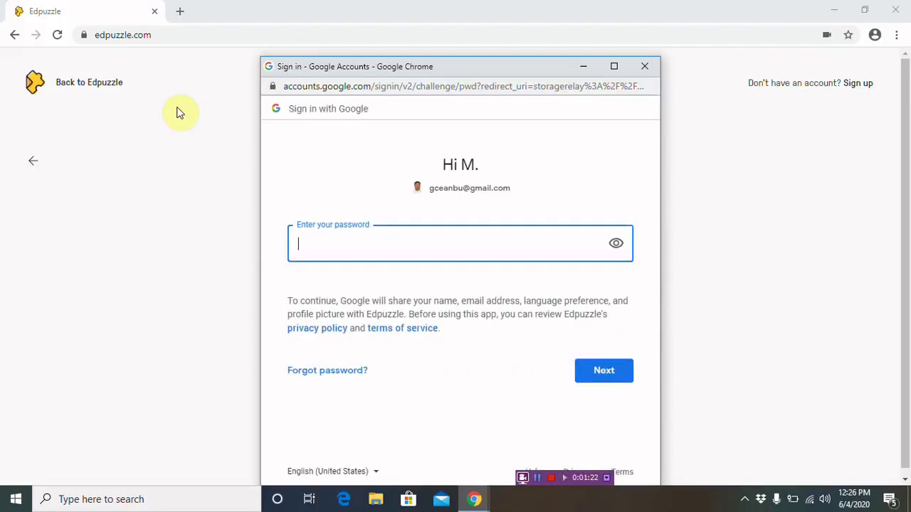
{"action": "type", "text": "•"}
{"action": "type", "text": "••"}
{"action": "key", "text": "Return"}
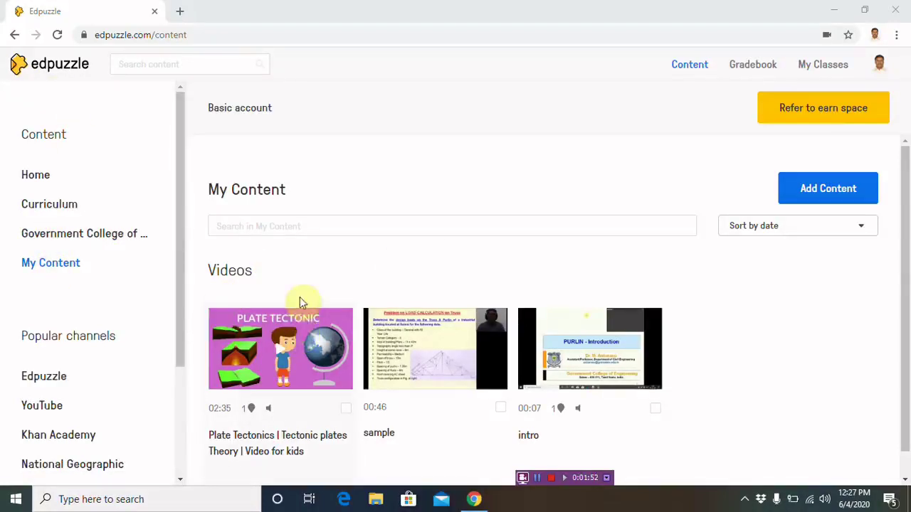
{"action": "left_click", "coordinate": [63, 267]}
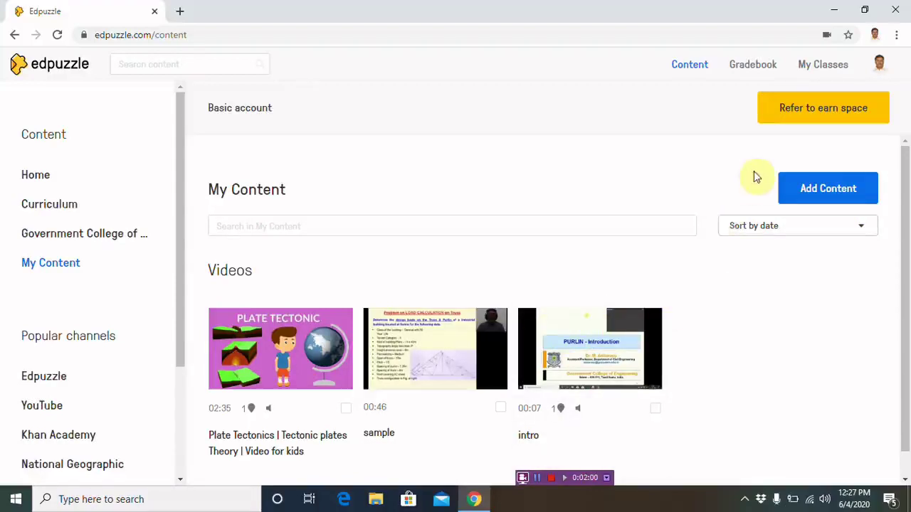
In My Classes, view the Design of steel structures open-class join link and class code
{"action": "left_click", "coordinate": [828, 69]}
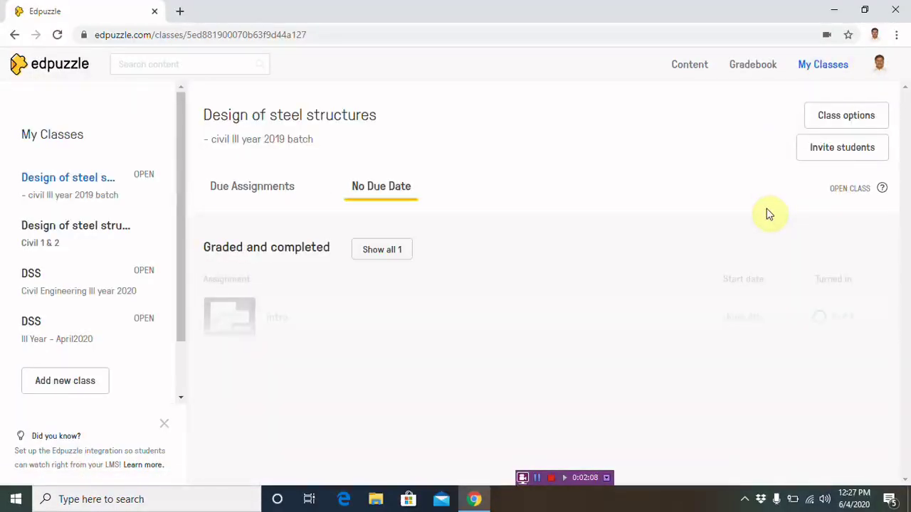
{"action": "left_click", "coordinate": [820, 150]}
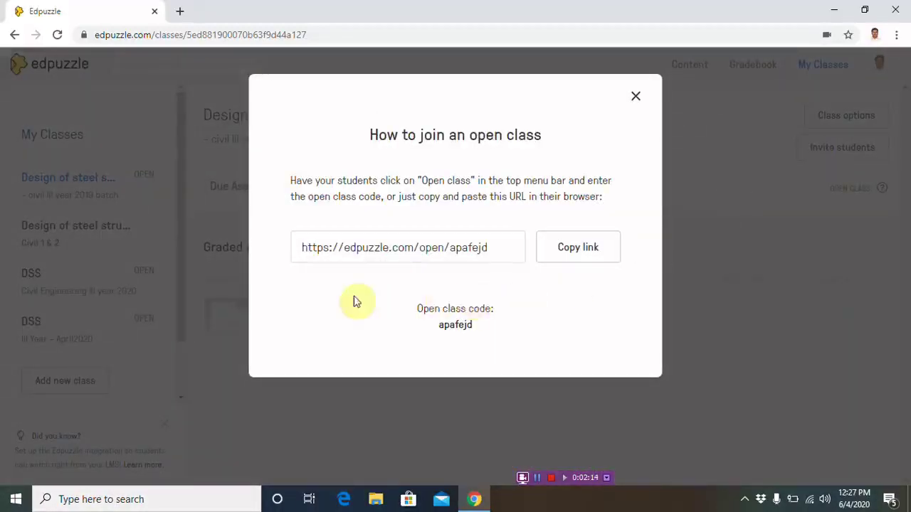
{"action": "left_click_drag", "start_coordinate": [301, 247], "coordinate": [497, 249]}
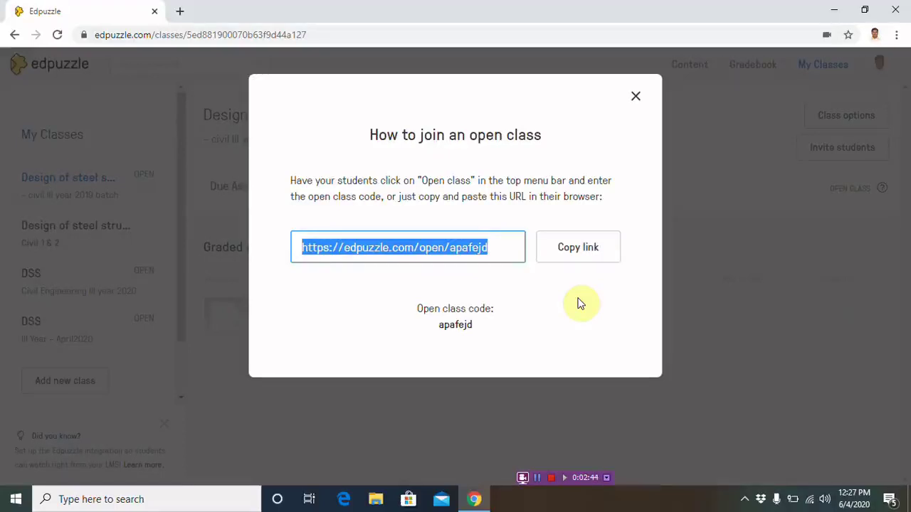
{"action": "left_click", "coordinate": [441, 326]}
{"action": "left_click_drag", "start_coordinate": [441, 327], "coordinate": [474, 325]}
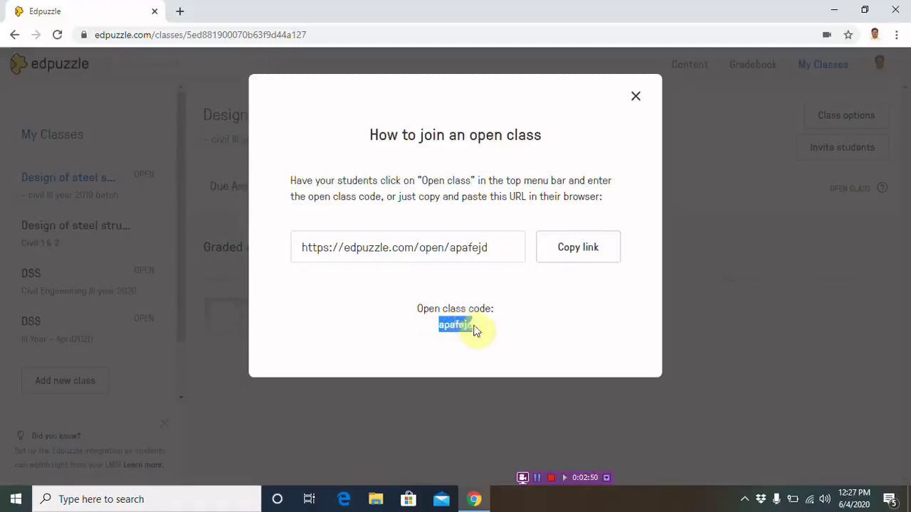
{"action": "left_click", "coordinate": [635, 97]}
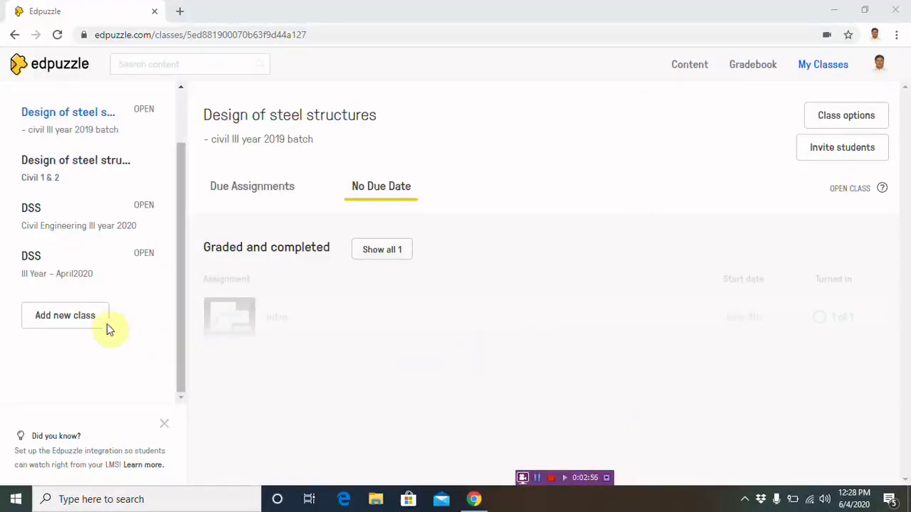
Create an open class named 'concrete structures' with description 'III Year April2020'
{"action": "left_click", "coordinate": [69, 317]}
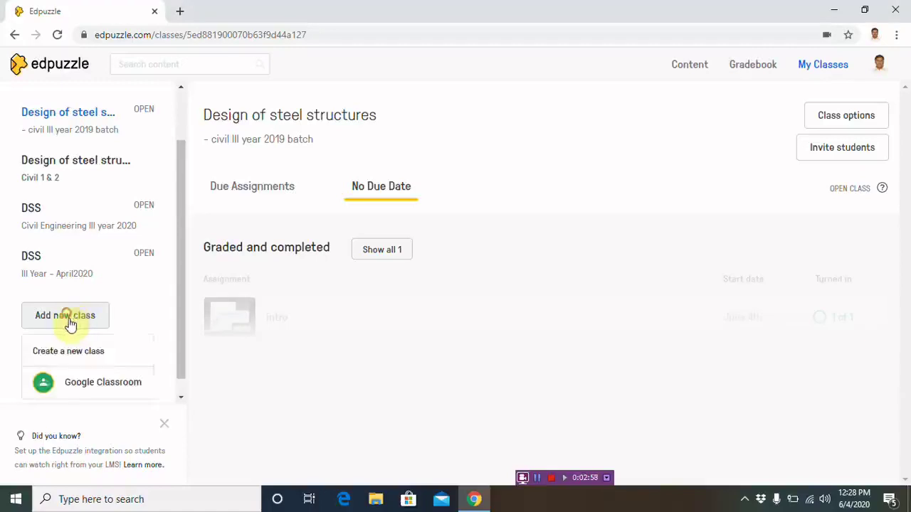
{"action": "left_click", "coordinate": [79, 357]}
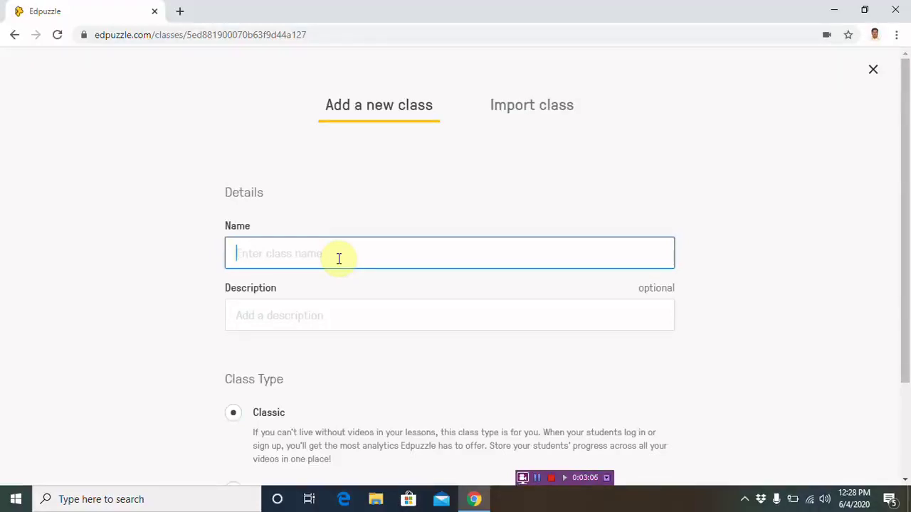
{"action": "type", "text": "ctu"}
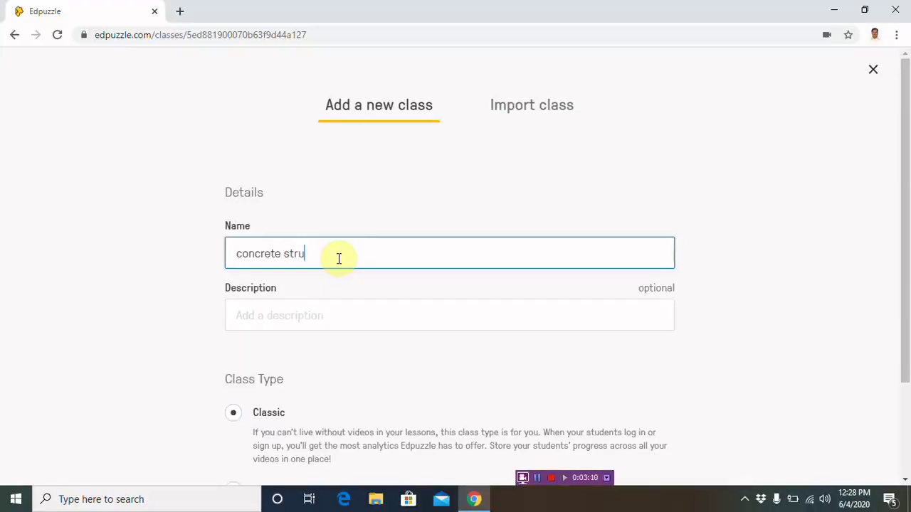
{"action": "type", "text": "res"}
{"action": "left_click", "coordinate": [299, 308]}
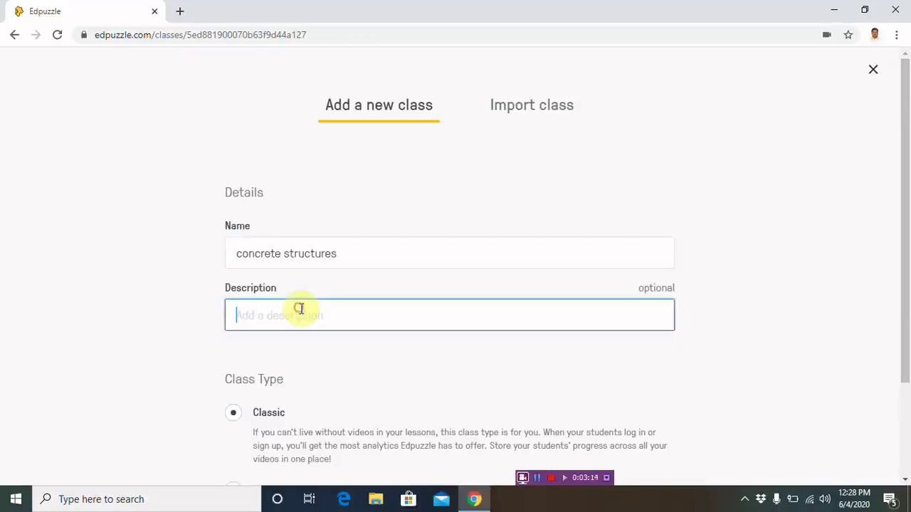
{"action": "type", "text": "I"}
{"action": "type", "text": "ar Ap"}
{"action": "type", "text": "ril202"}
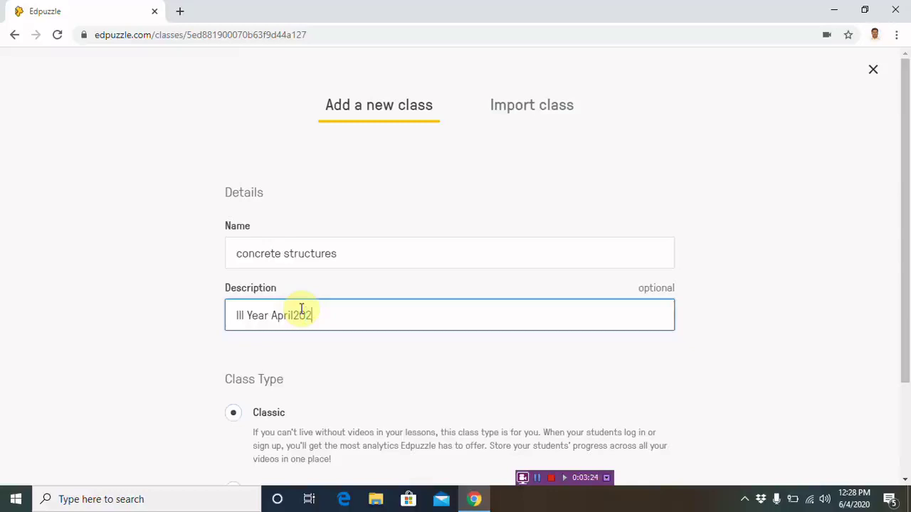
{"action": "type", "text": "0"}
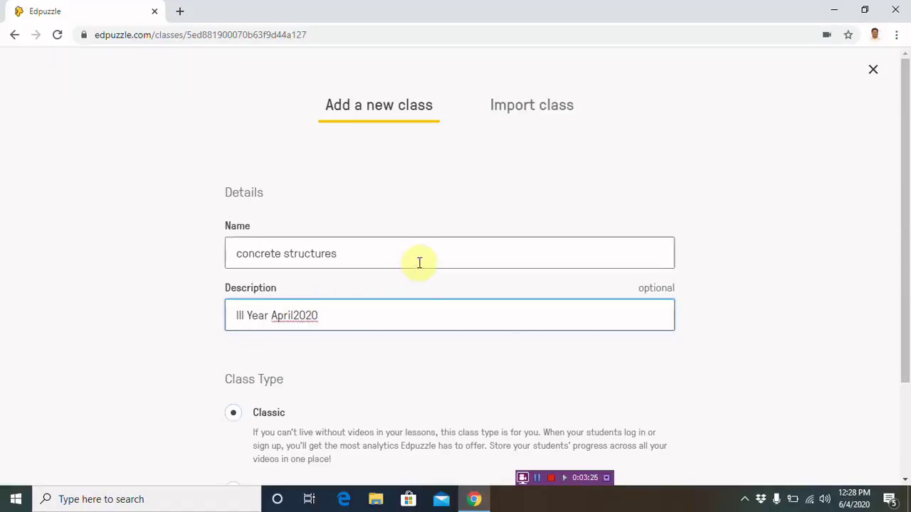
{"action": "scroll", "coordinate": [419, 261], "scroll_direction": "down", "scroll_amount": 2}
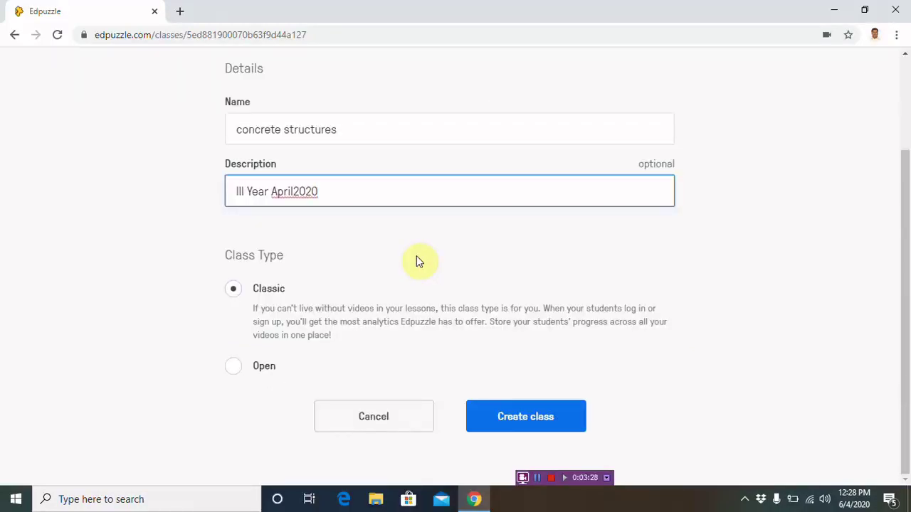
{"action": "left_click", "coordinate": [233, 366]}
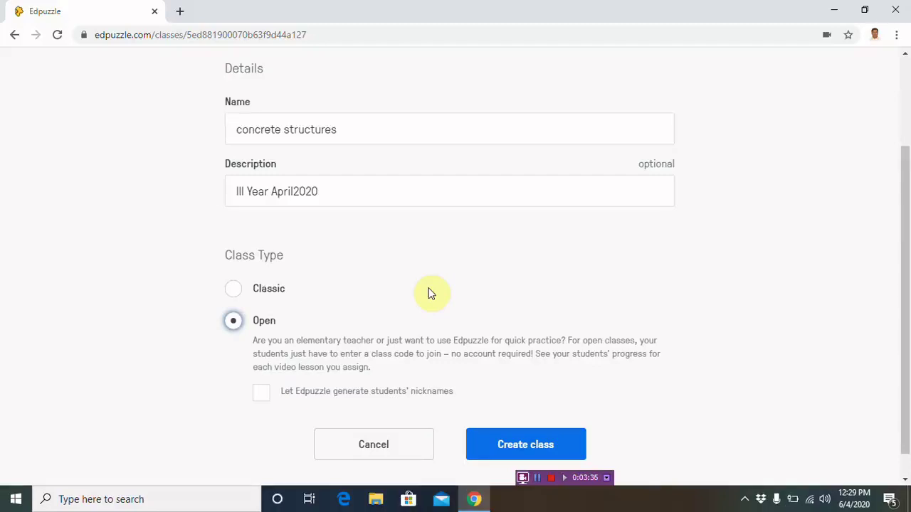
{"action": "left_click", "coordinate": [511, 447]}
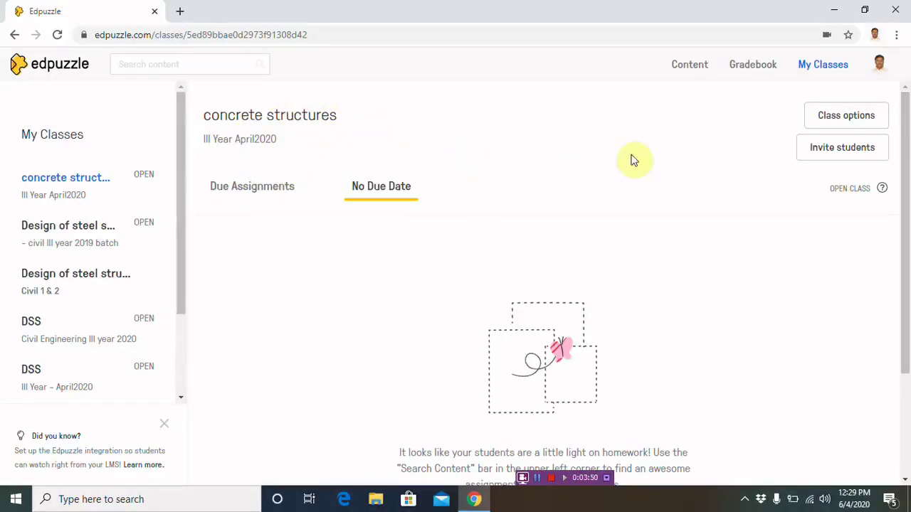
{"action": "left_click", "coordinate": [829, 148]}
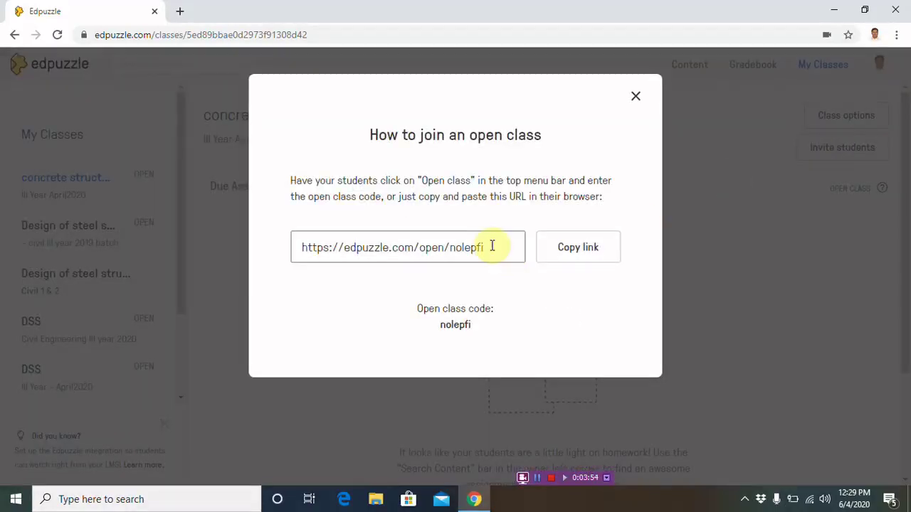
{"action": "left_click_drag", "start_coordinate": [488, 245], "coordinate": [406, 244]}
{"action": "left_click", "coordinate": [271, 247]}
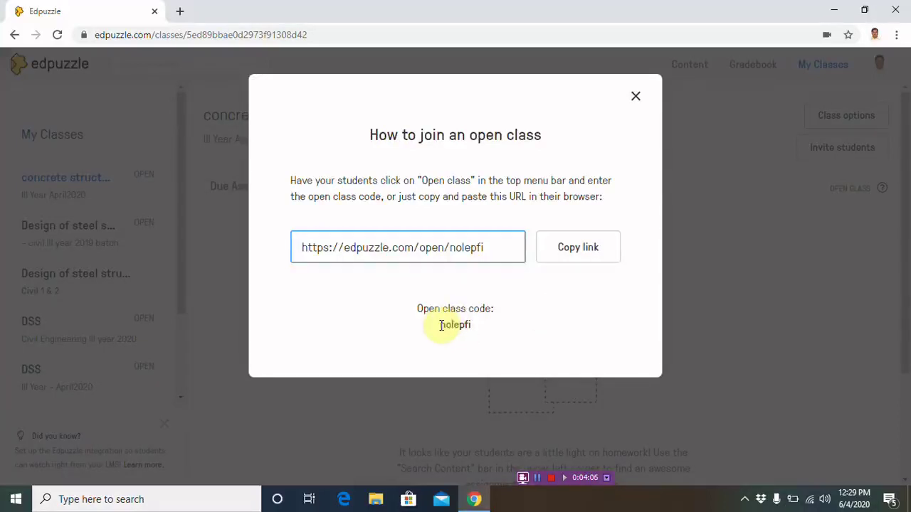
{"action": "left_click_drag", "start_coordinate": [437, 325], "coordinate": [474, 328]}
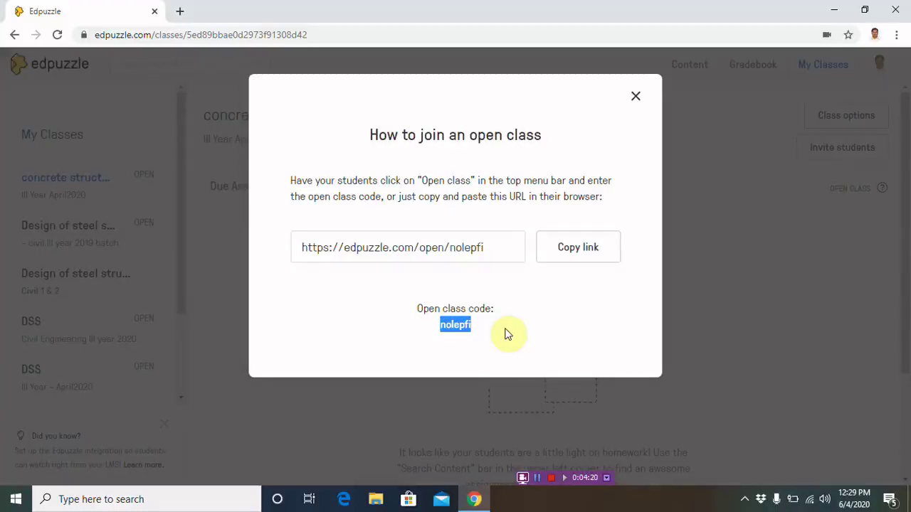
{"action": "left_click", "coordinate": [636, 97]}
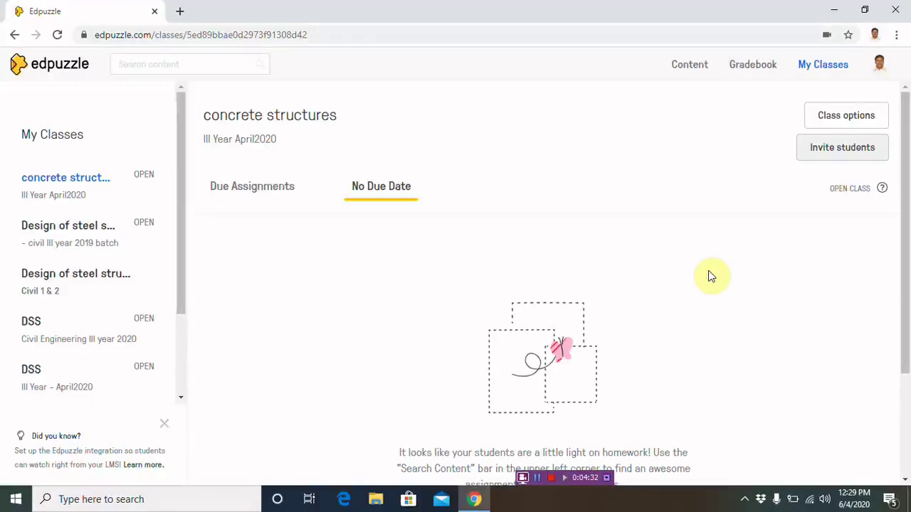
Dismiss the browser context menu and show the Add new class options in the sidebar
{"action": "right_click", "coordinate": [708, 276]}
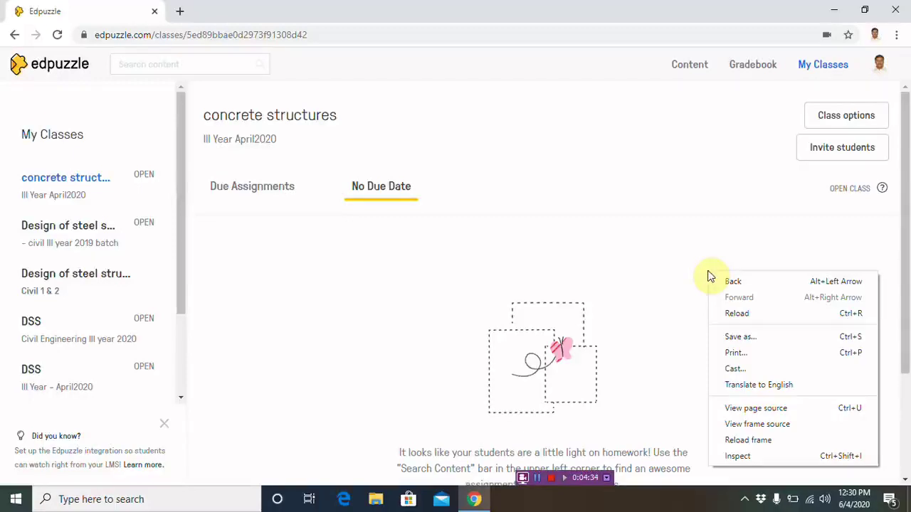
{"action": "left_click", "coordinate": [128, 249]}
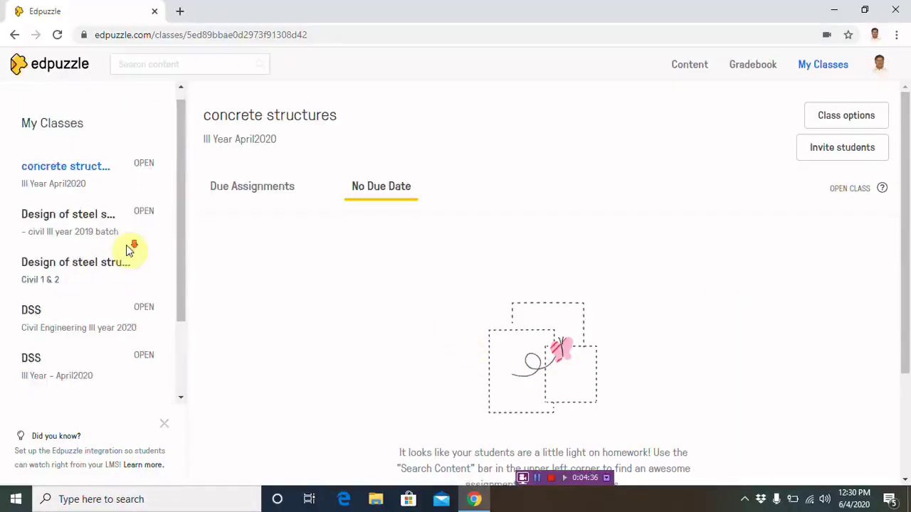
{"action": "scroll", "coordinate": [107, 284], "scroll_direction": "down", "scroll_amount": 3}
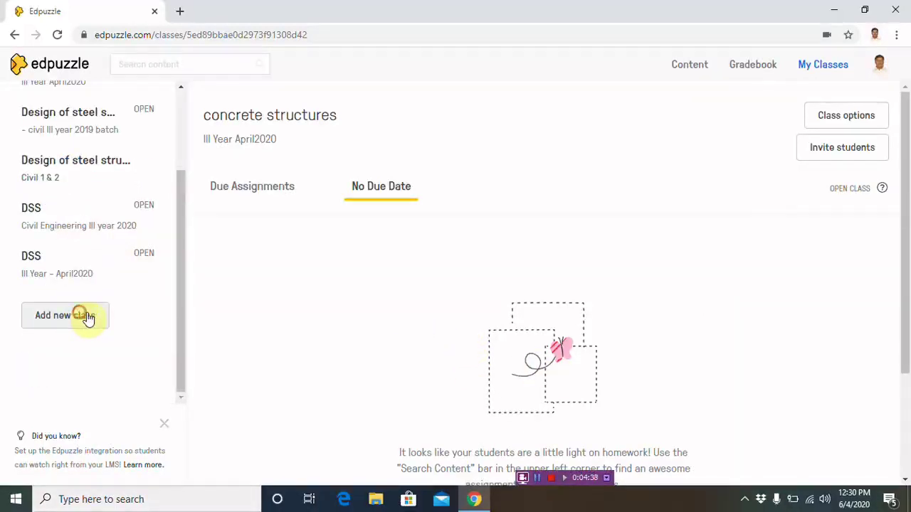
{"action": "left_click", "coordinate": [86, 318]}
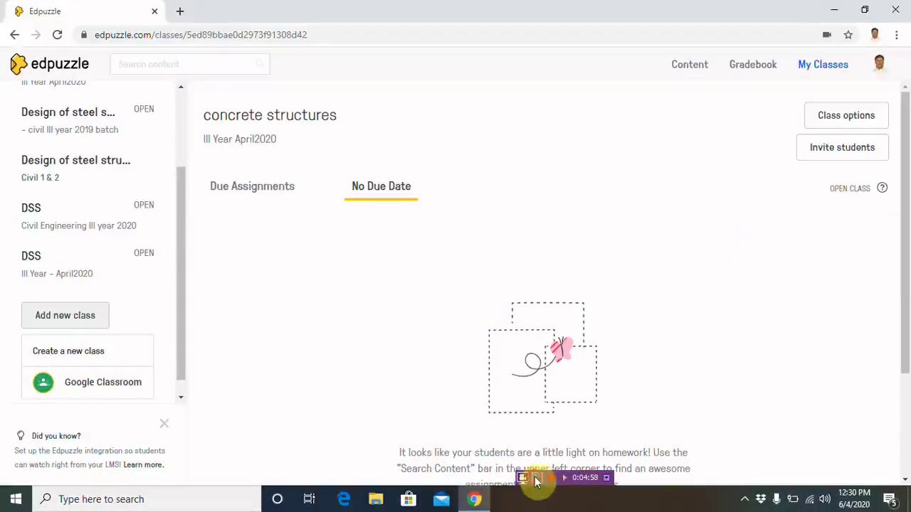
{"action": "left_click", "coordinate": [537, 479]}
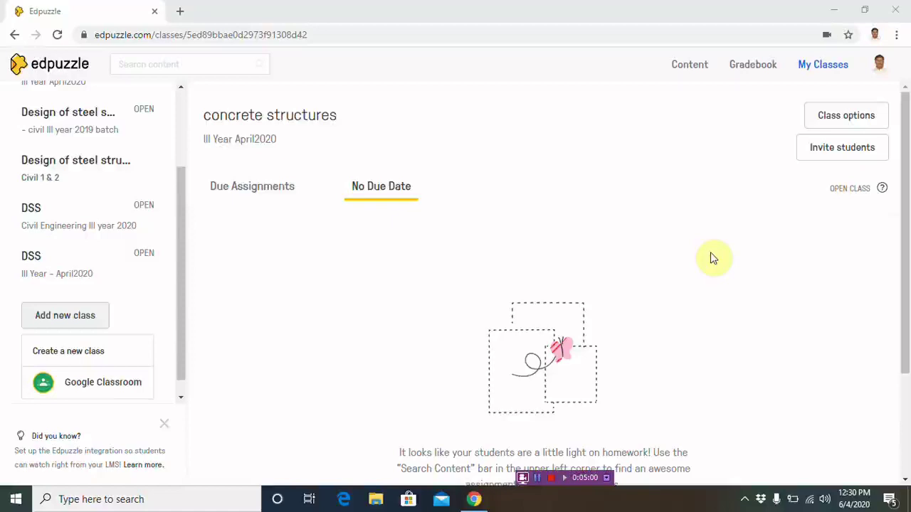
Go to Content > My Content and show the Add Content options
{"action": "left_click", "coordinate": [690, 68]}
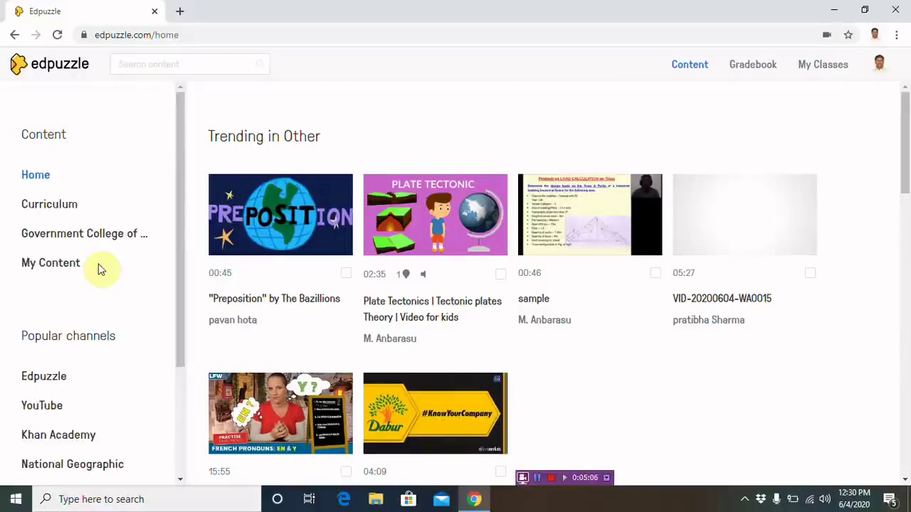
{"action": "left_click", "coordinate": [33, 264]}
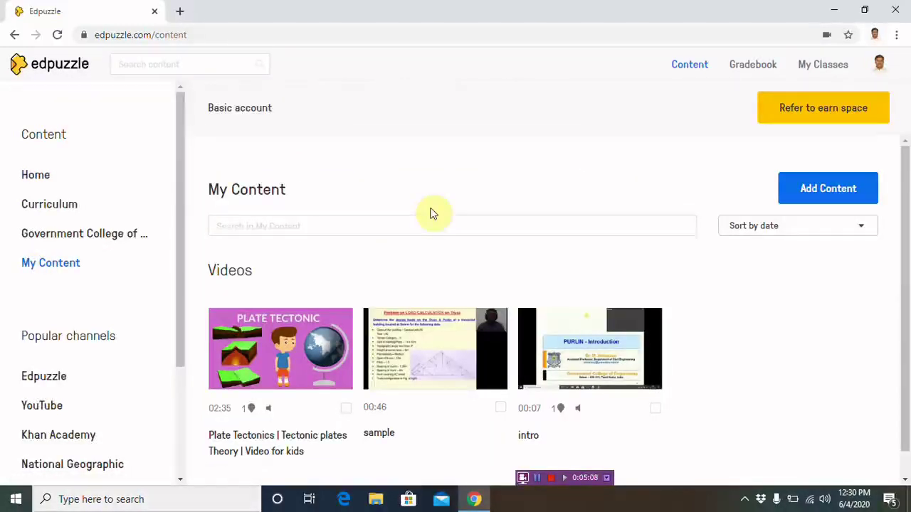
{"action": "scroll", "coordinate": [409, 228], "scroll_direction": "down", "scroll_amount": 1}
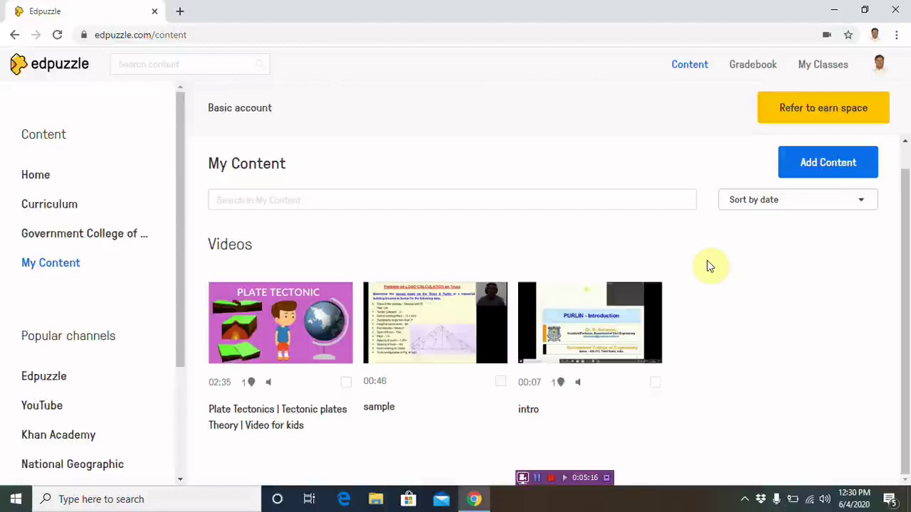
{"action": "left_click", "coordinate": [826, 165]}
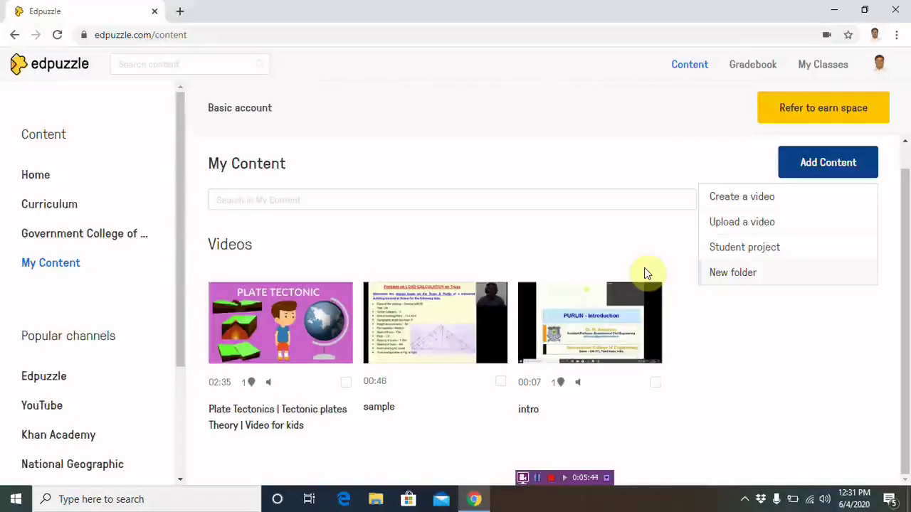
Choose Upload a video and upload sample.mp4 from the Desktop
{"action": "left_click", "coordinate": [536, 478]}
{"action": "left_click", "coordinate": [834, 172]}
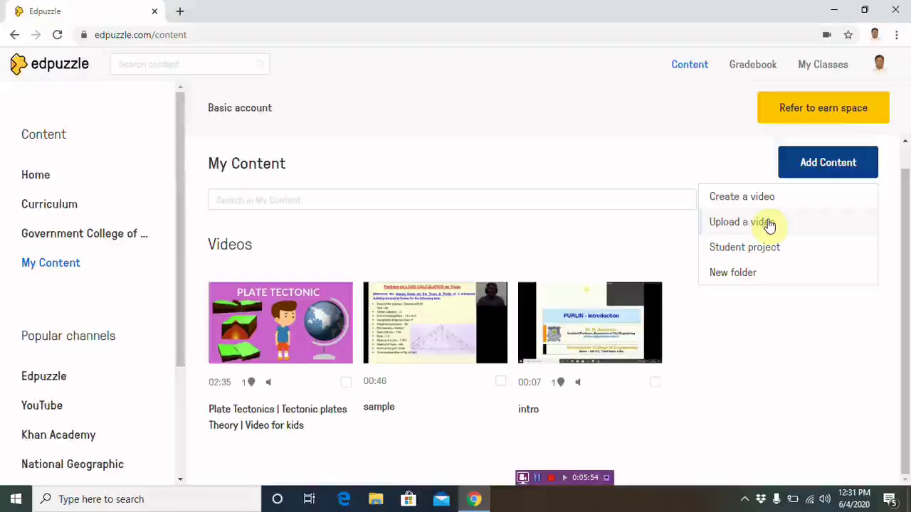
{"action": "left_click", "coordinate": [732, 221]}
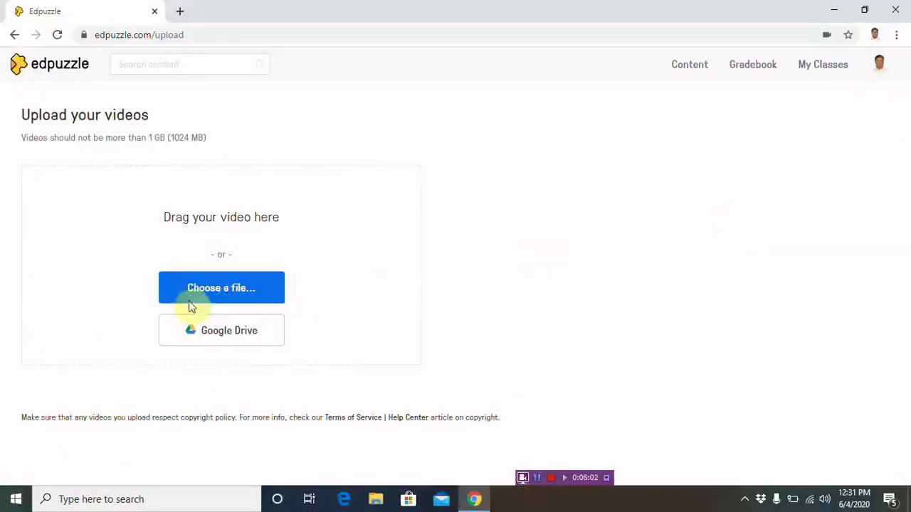
{"action": "left_click", "coordinate": [222, 287]}
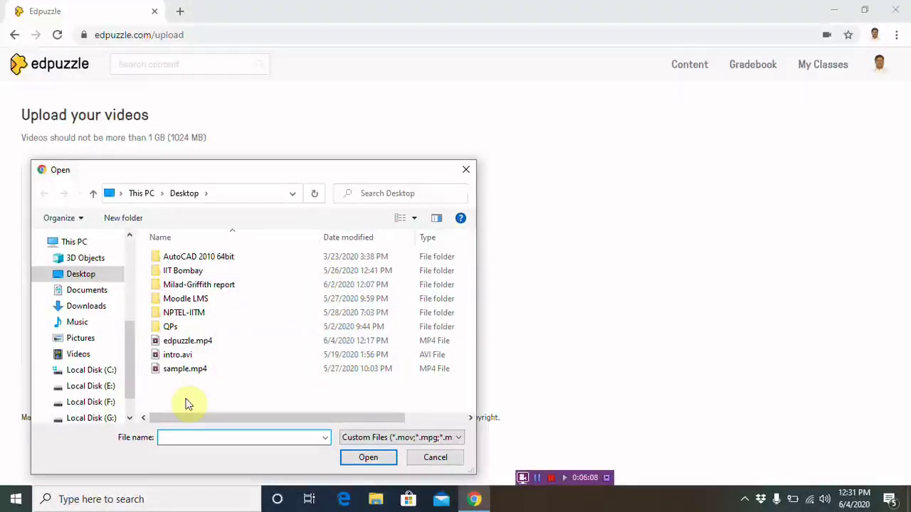
{"action": "left_click", "coordinate": [175, 355]}
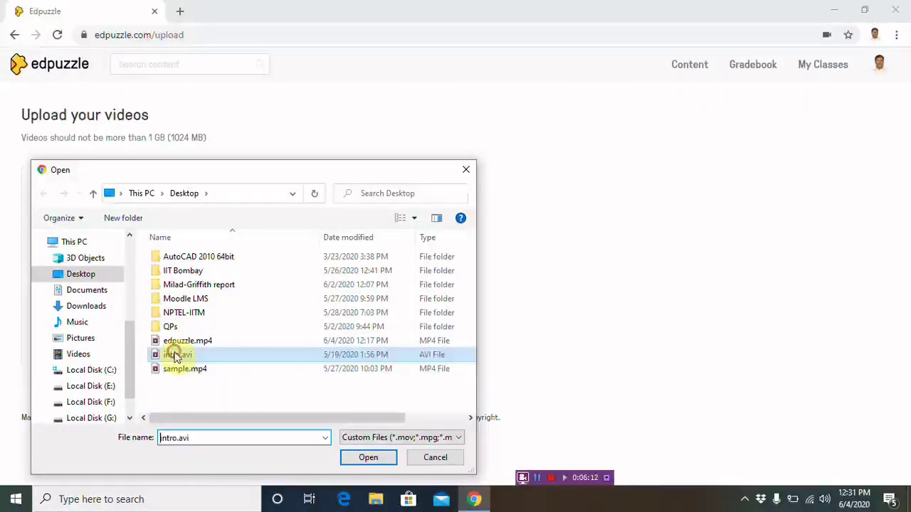
{"action": "left_click", "coordinate": [182, 368]}
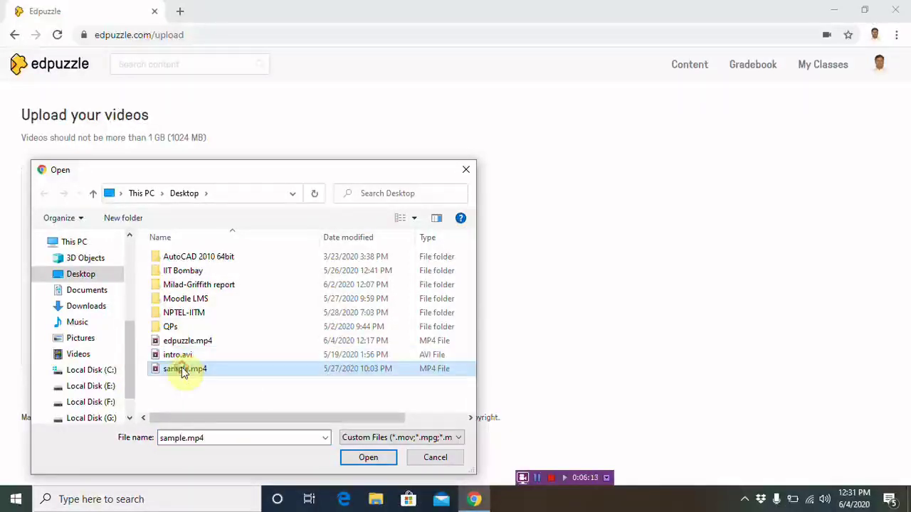
{"action": "left_click", "coordinate": [369, 459]}
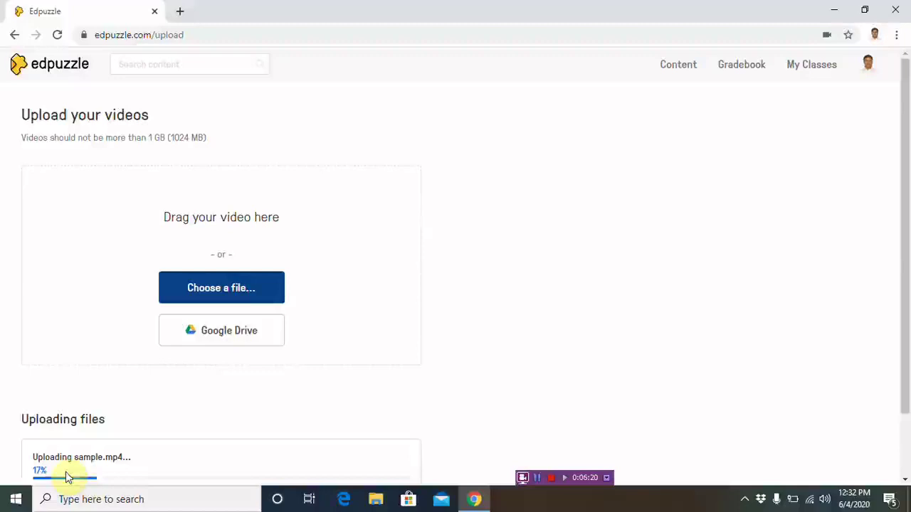
Open the newly uploaded 46-second sample video from My Content
{"action": "left_click", "coordinate": [535, 478]}
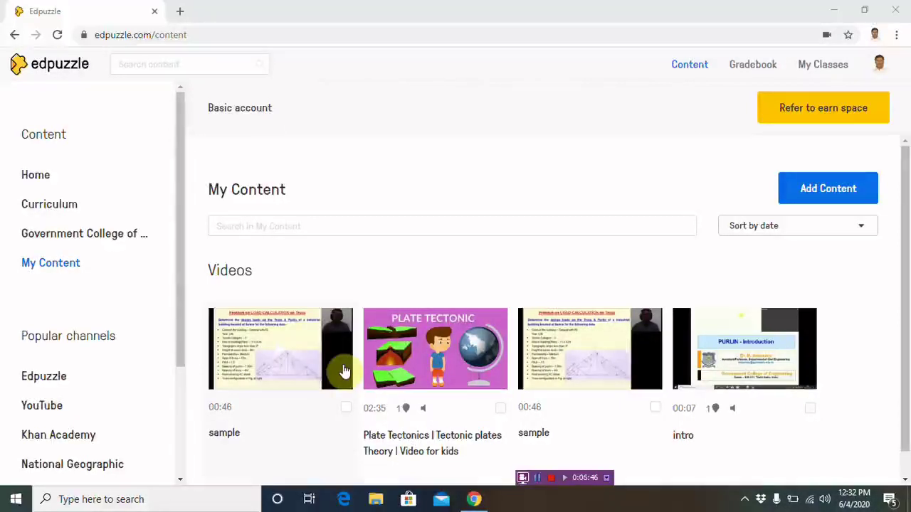
{"action": "left_click", "coordinate": [276, 363]}
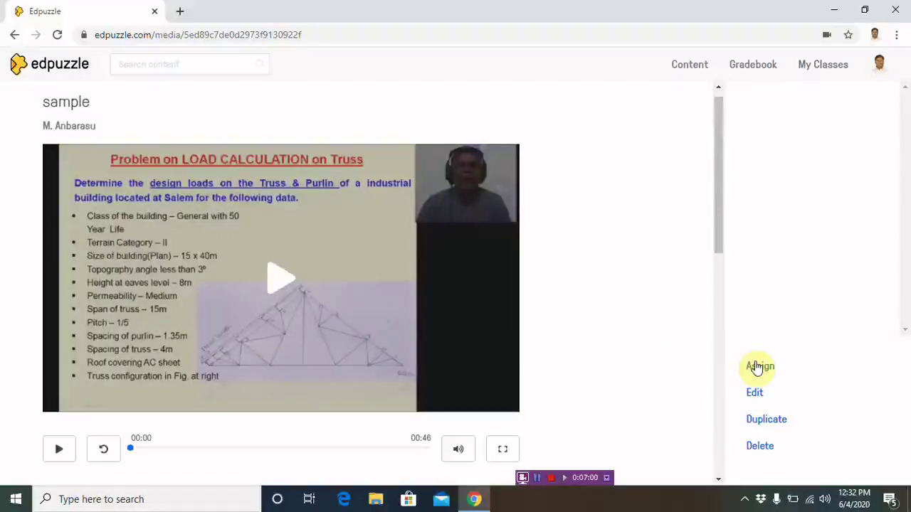
Assign the sample video to concrete structures with no due date and Prevent Skipping off
{"action": "left_click", "coordinate": [758, 367]}
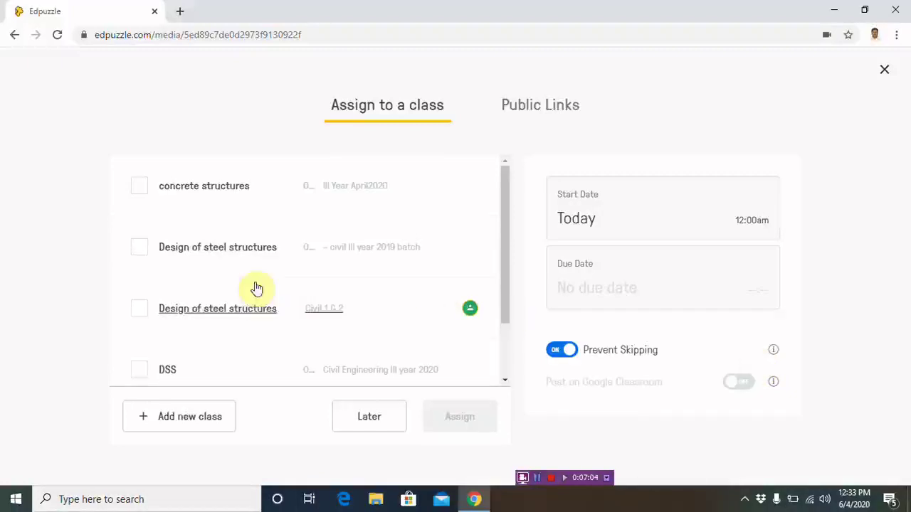
{"action": "left_click", "coordinate": [139, 186]}
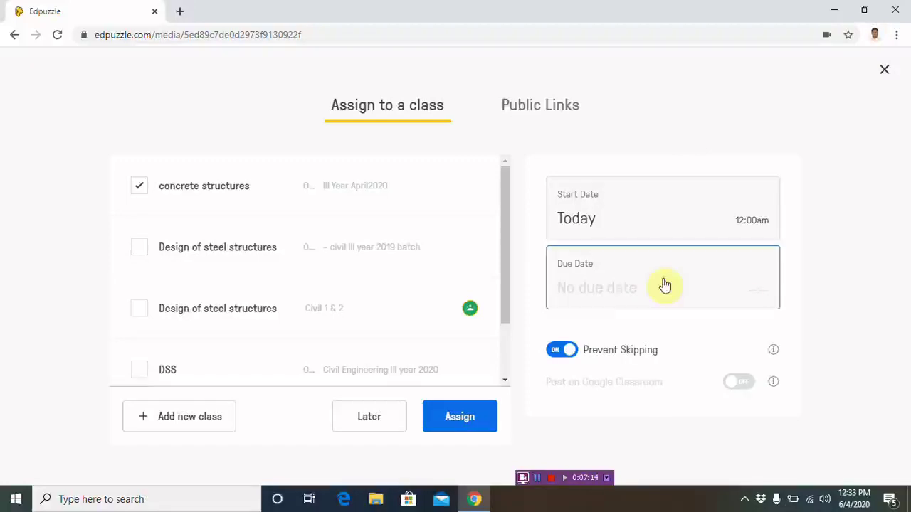
{"action": "left_click", "coordinate": [600, 289]}
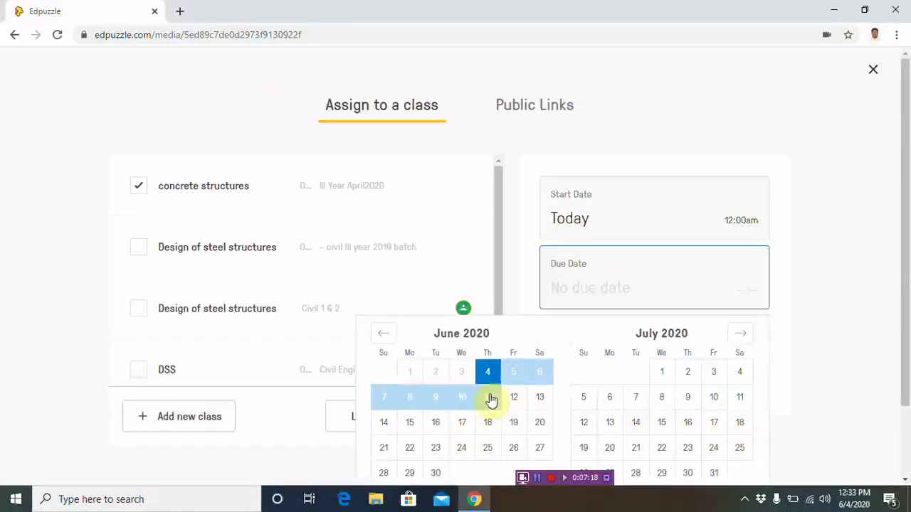
{"action": "left_click", "coordinate": [464, 397]}
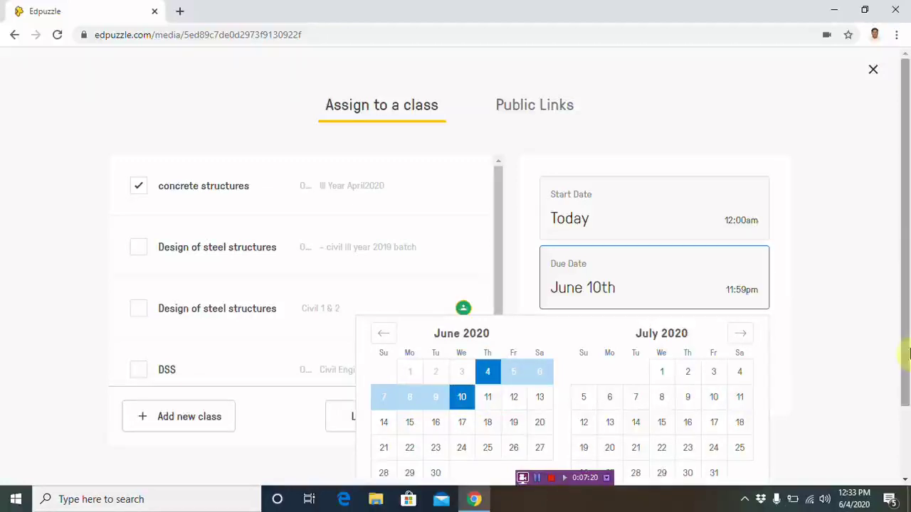
{"action": "left_click", "coordinate": [823, 336]}
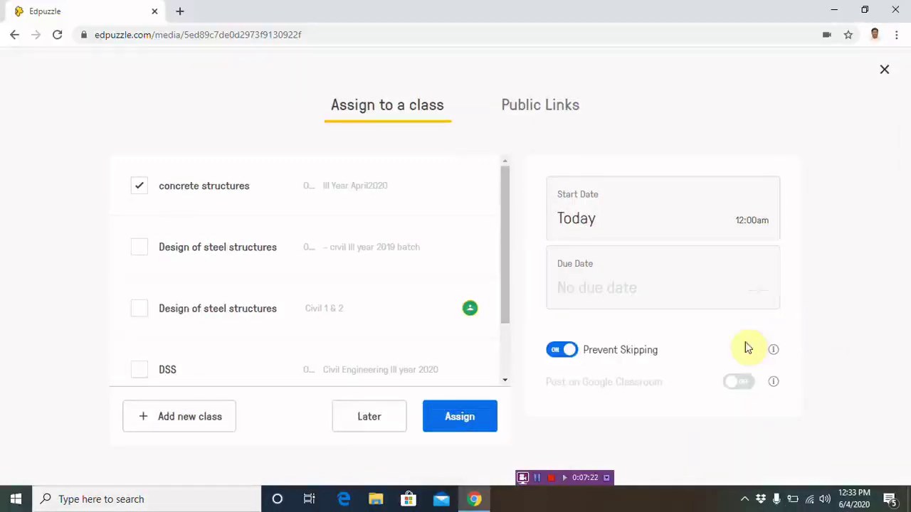
{"action": "left_click", "coordinate": [563, 352]}
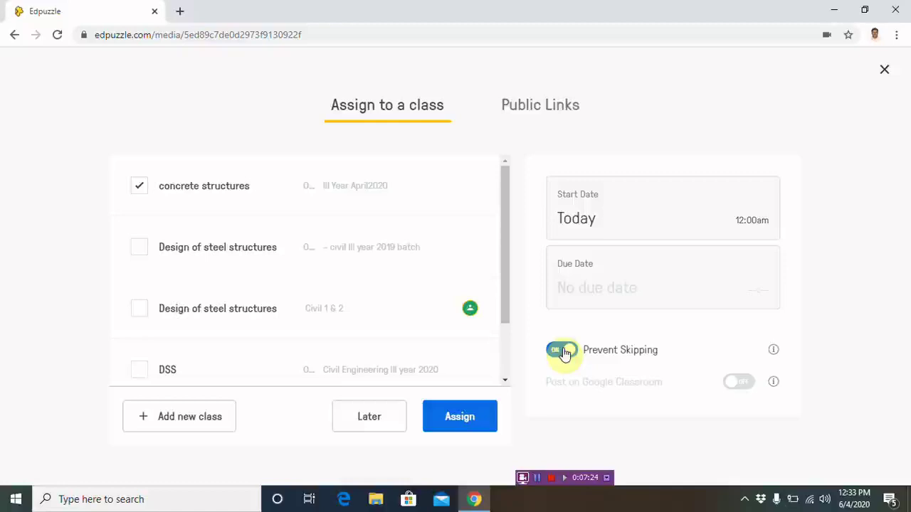
{"action": "left_click", "coordinate": [562, 354]}
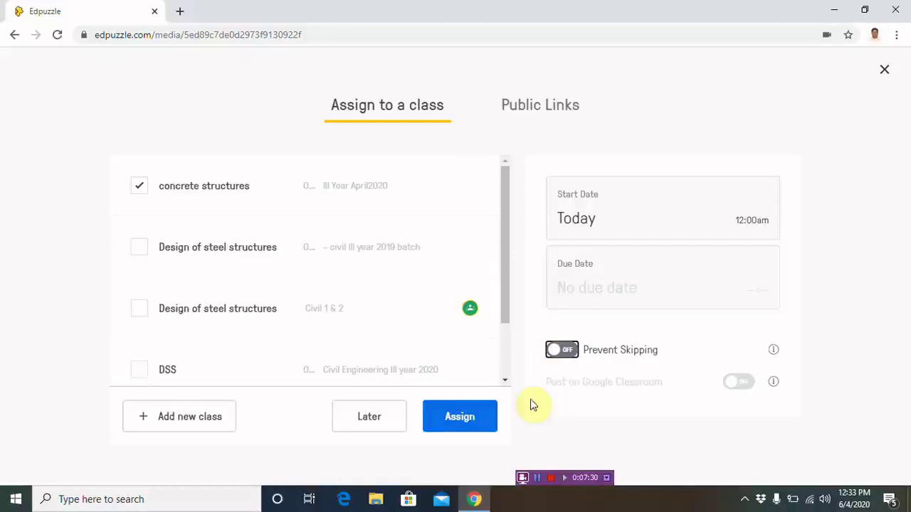
{"action": "left_click", "coordinate": [464, 419]}
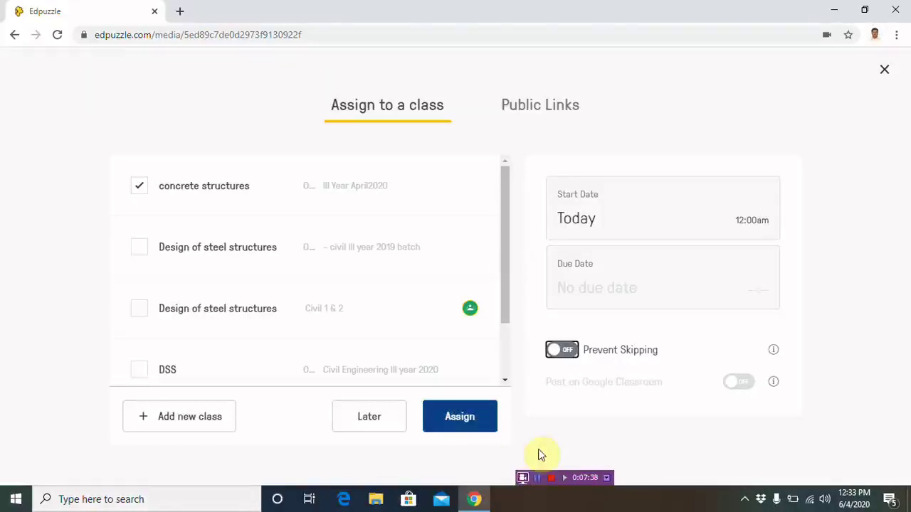
{"action": "left_click", "coordinate": [536, 480]}
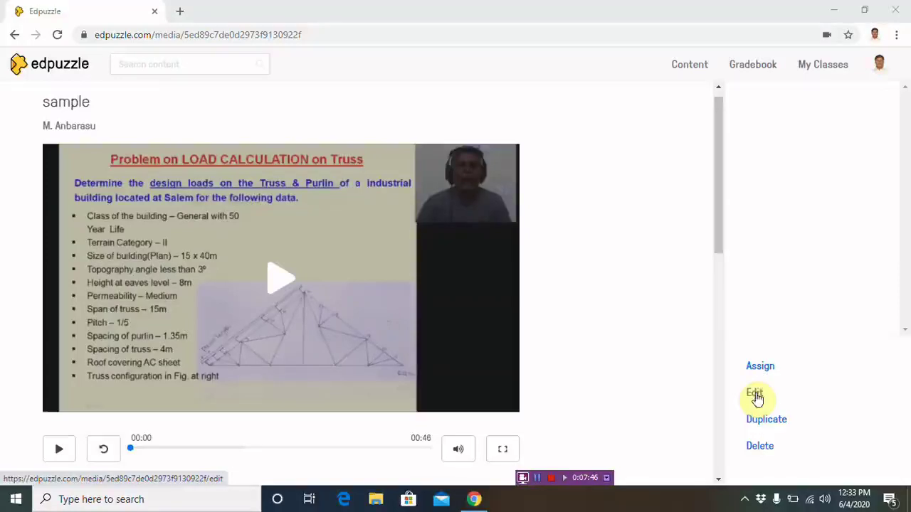
Open the sample video's editor and trim both ends until the total new time reads 00:43
{"action": "left_click", "coordinate": [754, 394]}
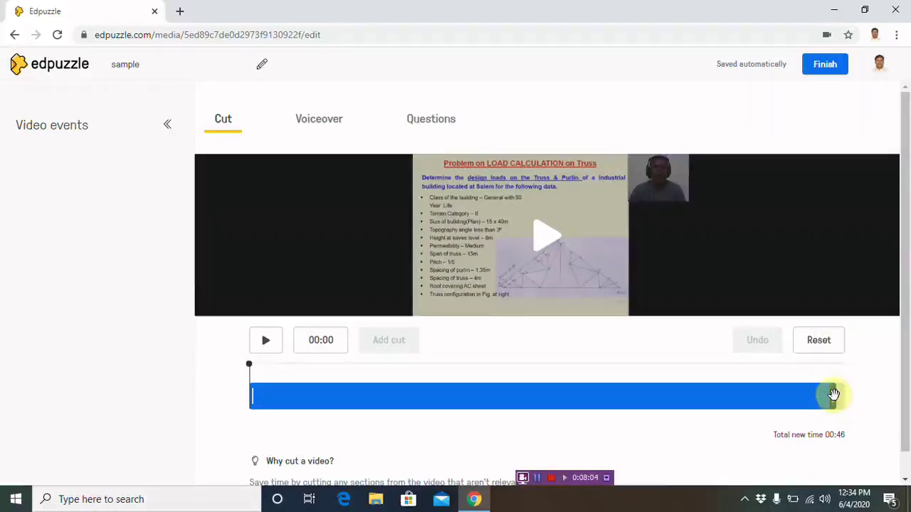
{"action": "left_click_drag", "start_coordinate": [833, 402], "coordinate": [821, 401]}
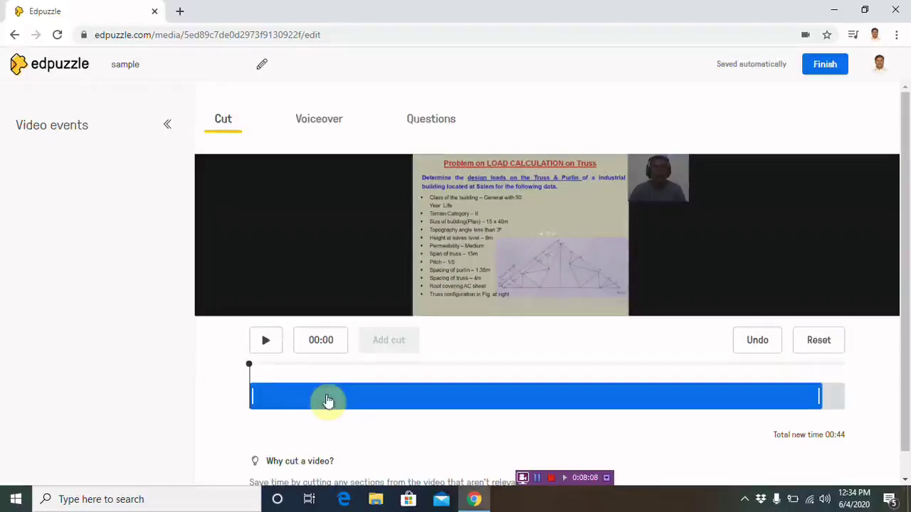
{"action": "mouse_move", "coordinate": [254, 394]}
{"action": "left_mouse_down"}
{"action": "mouse_move", "coordinate": [277, 397]}
{"action": "mouse_move", "coordinate": [259, 396]}
{"action": "left_mouse_up"}
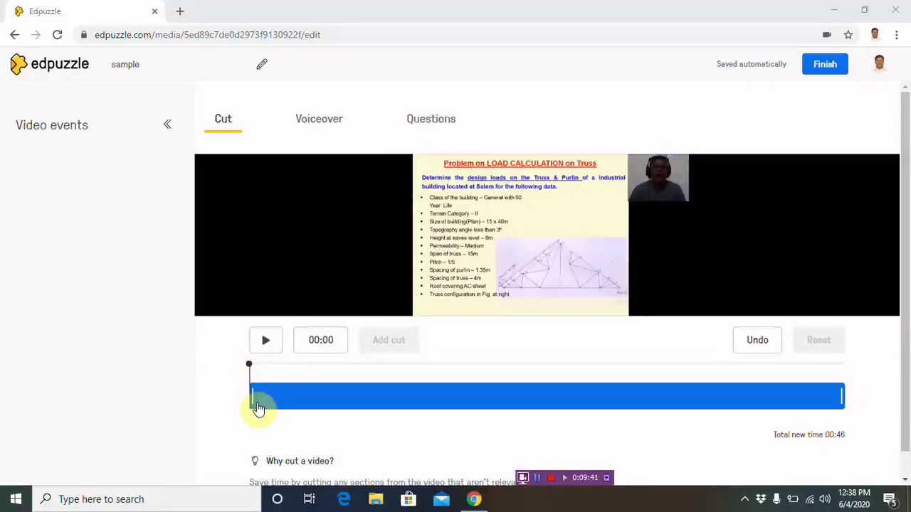
{"action": "left_click_drag", "start_coordinate": [253, 394], "coordinate": [266, 396]}
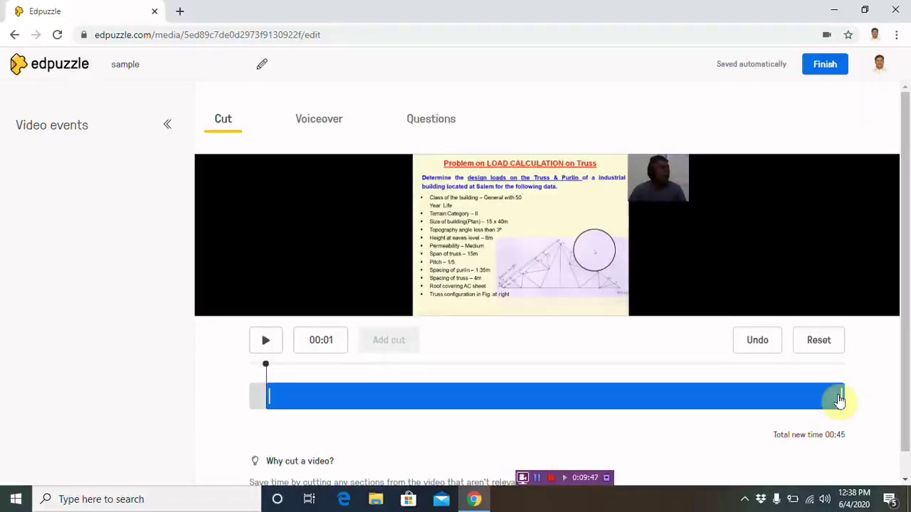
{"action": "left_click_drag", "start_coordinate": [839, 400], "coordinate": [817, 399]}
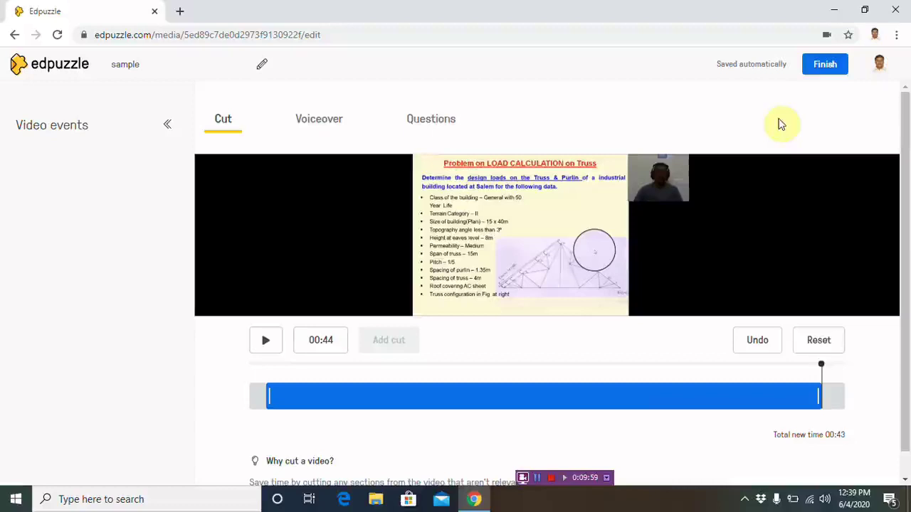
Finish the trimmed video, reopen it for editing and switch to the Voiceover section
{"action": "left_click", "coordinate": [836, 64]}
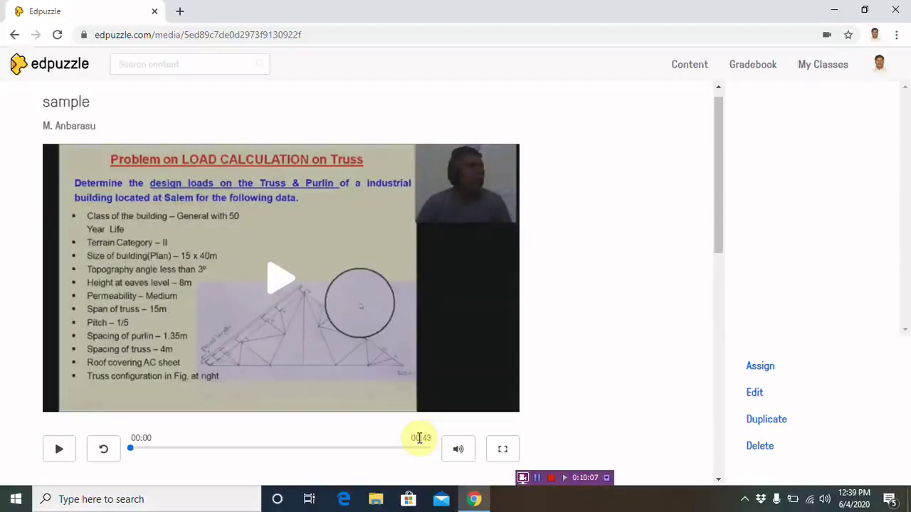
{"action": "left_click", "coordinate": [756, 394]}
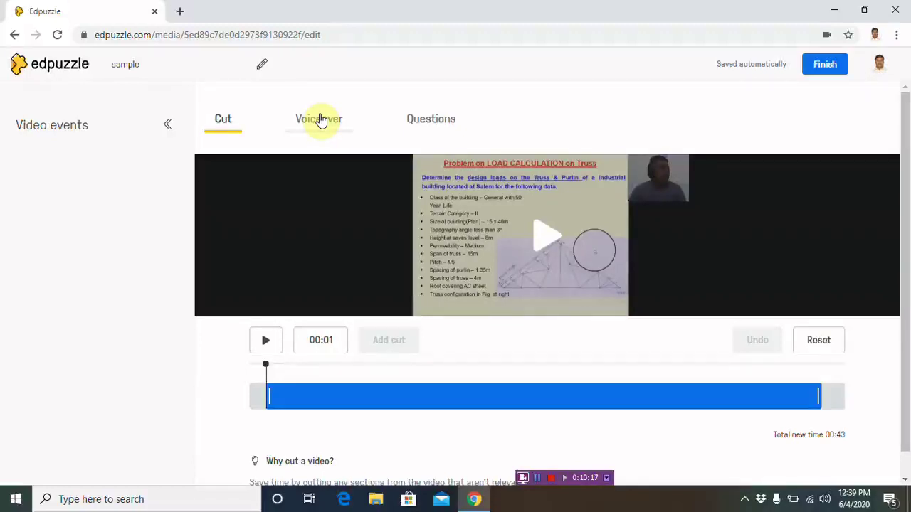
{"action": "left_click", "coordinate": [320, 120]}
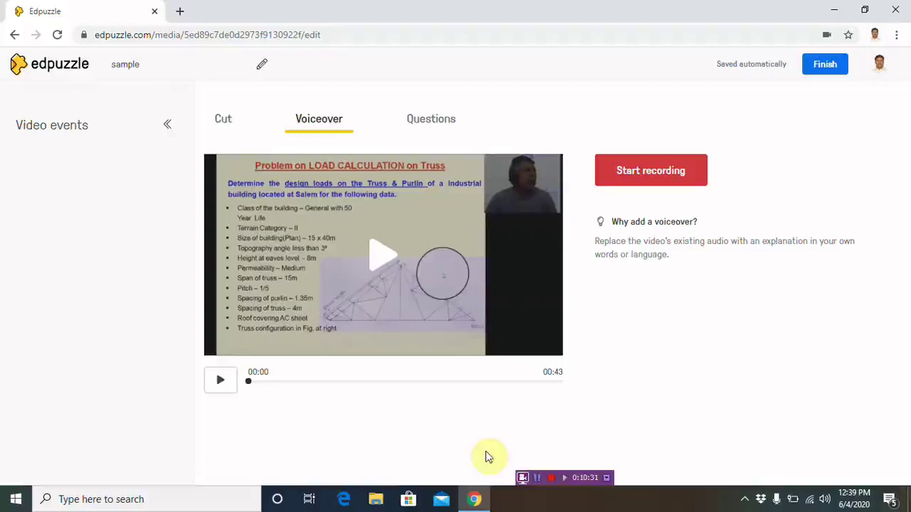
Pause the video at 00:24 and record a five-second voiceover clip from there
{"action": "left_click", "coordinate": [221, 383]}
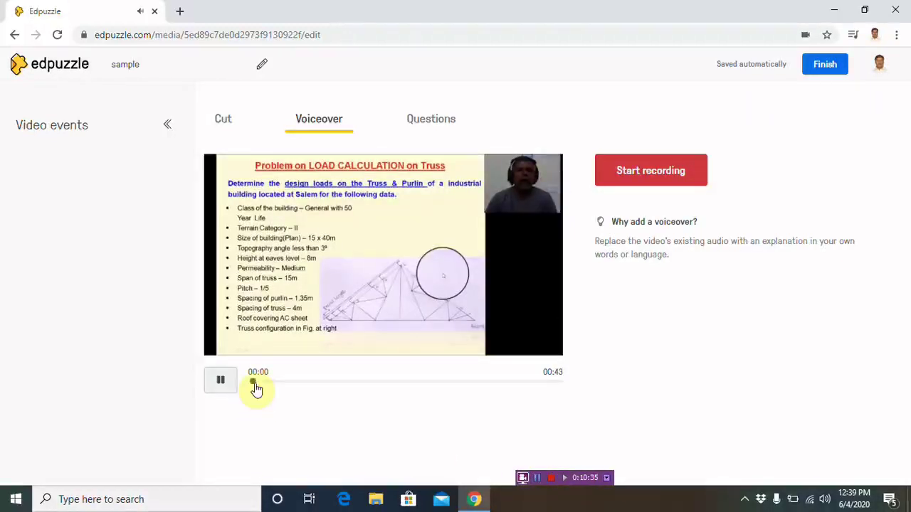
{"action": "left_click_drag", "start_coordinate": [257, 388], "coordinate": [419, 390]}
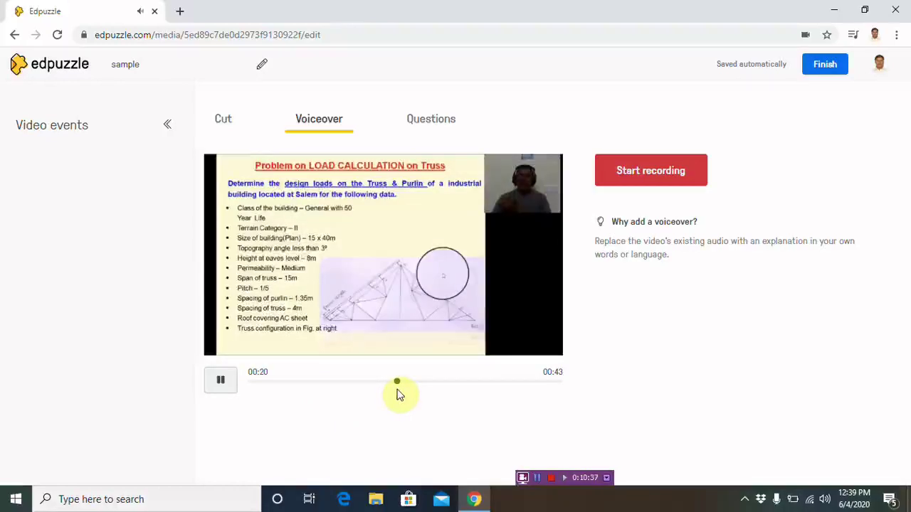
{"action": "left_click", "coordinate": [222, 384]}
{"action": "left_click", "coordinate": [223, 383]}
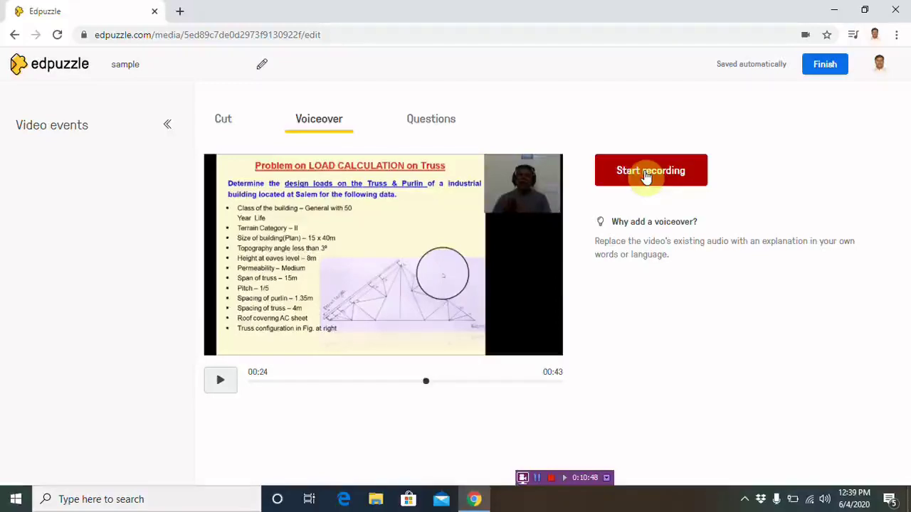
{"action": "left_click", "coordinate": [646, 174]}
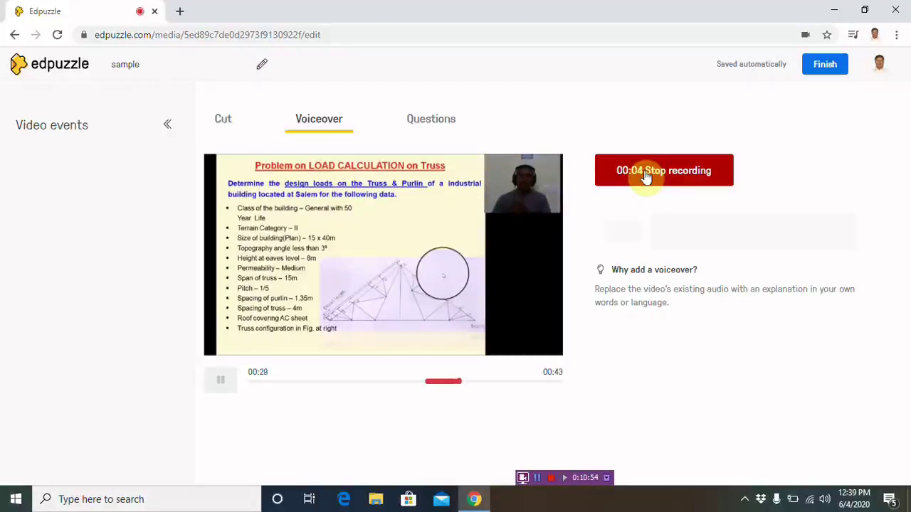
{"action": "left_click", "coordinate": [646, 174]}
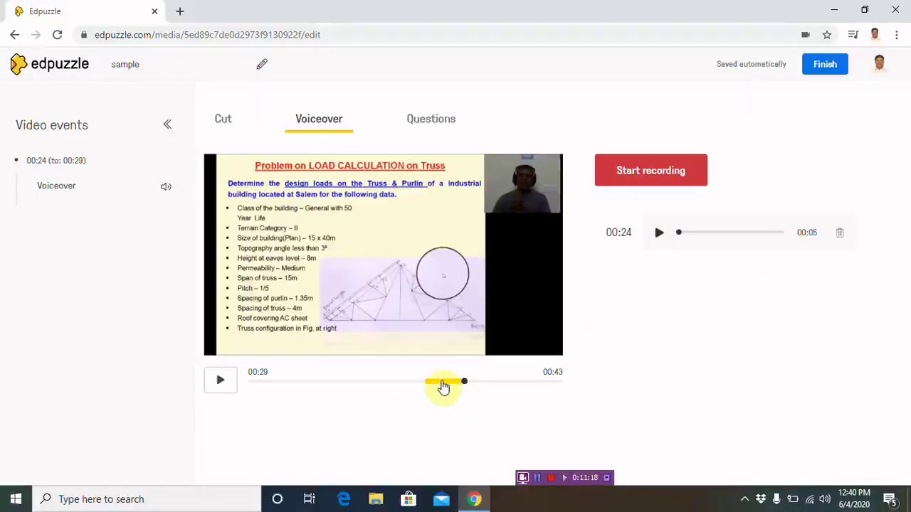
Drag the yellow voiceover clip along the timeline so it runs 00:26–00:31
{"action": "left_click_drag", "start_coordinate": [443, 386], "coordinate": [392, 380]}
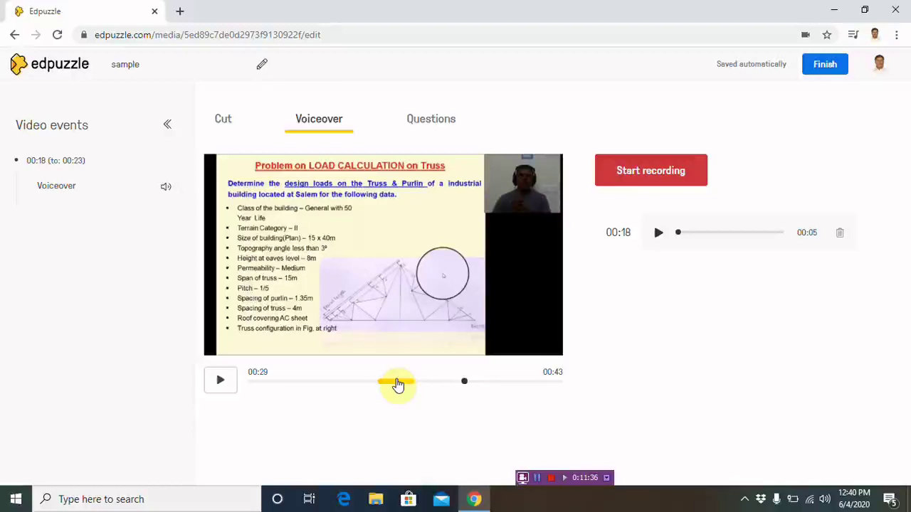
{"action": "left_click_drag", "start_coordinate": [397, 384], "coordinate": [458, 392]}
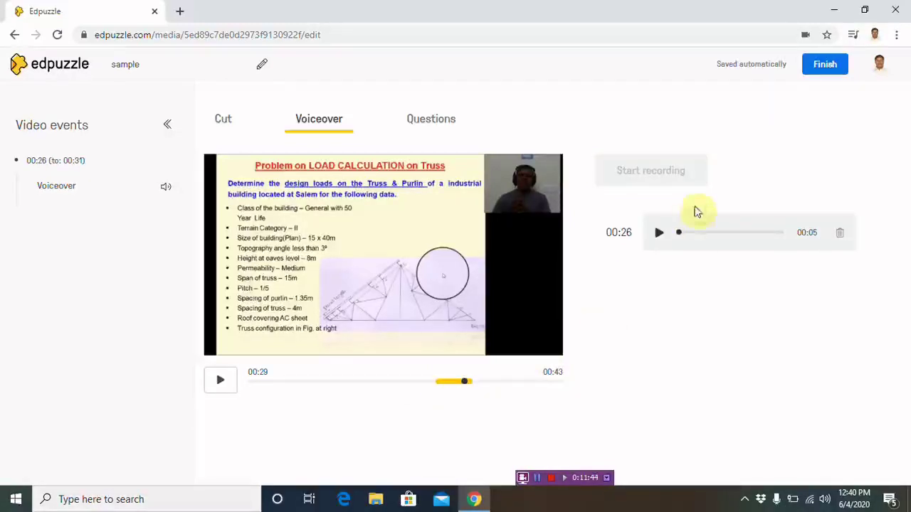
Save the edits, reopen the video for editing and switch to the Questions section
{"action": "left_click", "coordinate": [825, 66]}
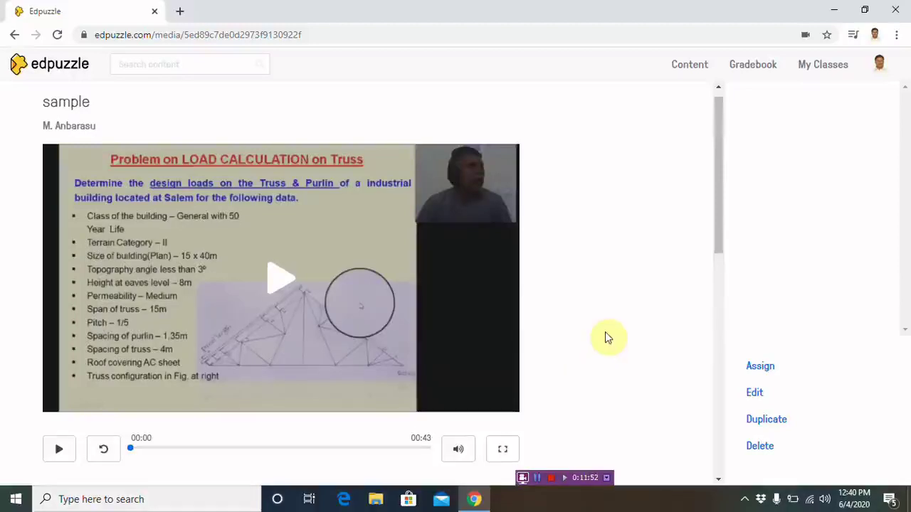
{"action": "left_click", "coordinate": [754, 393]}
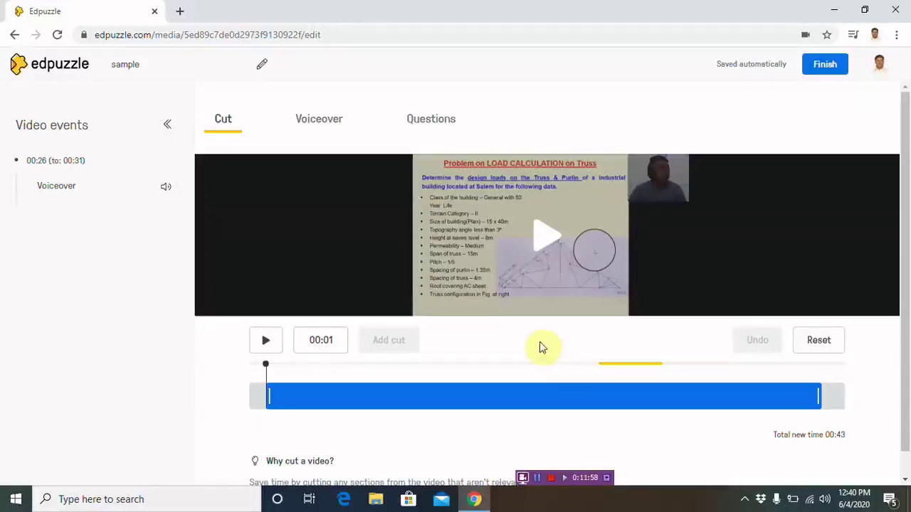
{"action": "left_click", "coordinate": [432, 118]}
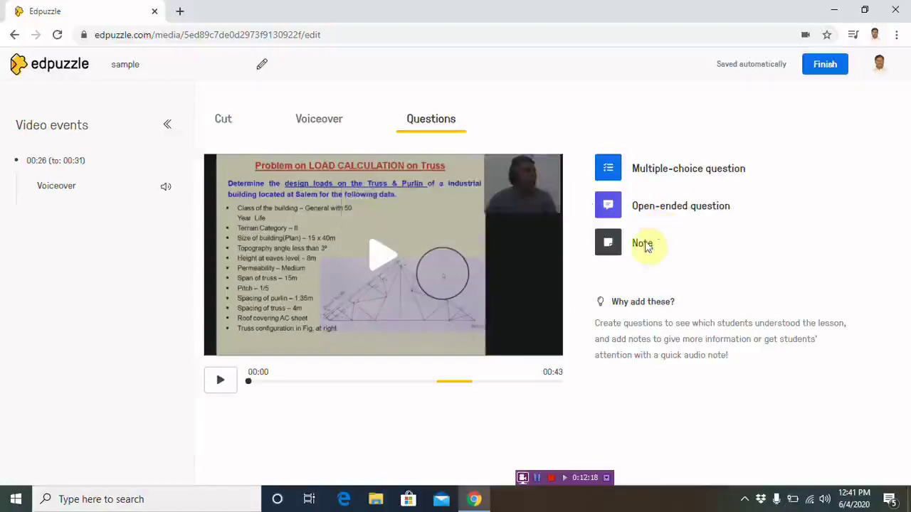
{"action": "mouse_move", "coordinate": [642, 244]}
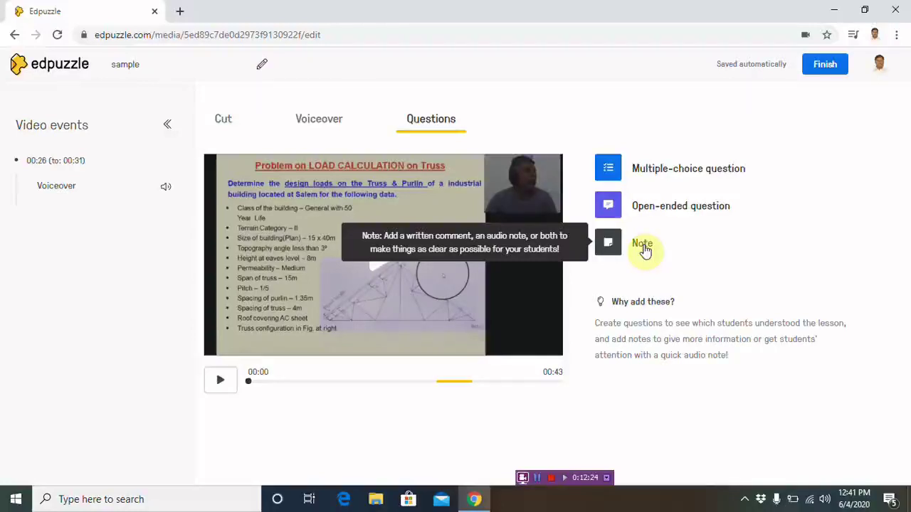
Start a multiple-choice question reading 'where the truss is used' with 'roof' as the correct answer
{"action": "left_click", "coordinate": [681, 174]}
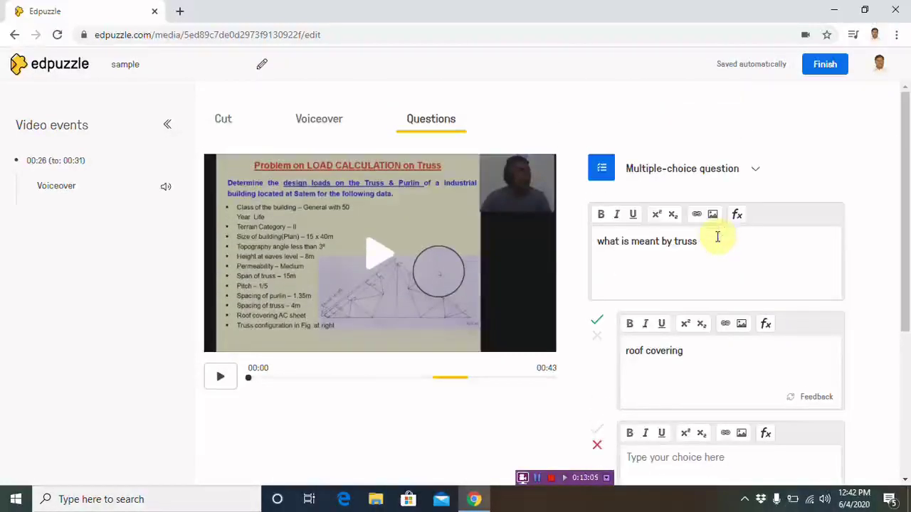
{"action": "left_click_drag", "start_coordinate": [707, 243], "coordinate": [590, 243]}
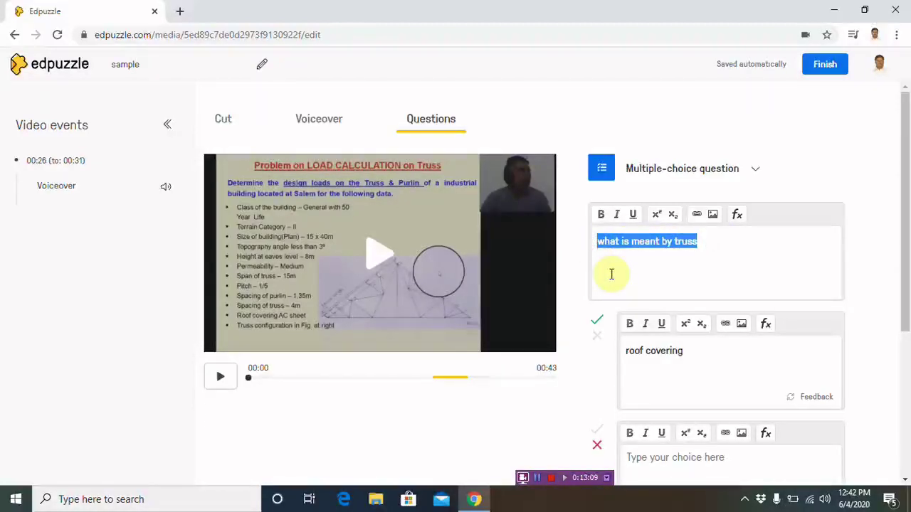
{"action": "type", "text": "whe"}
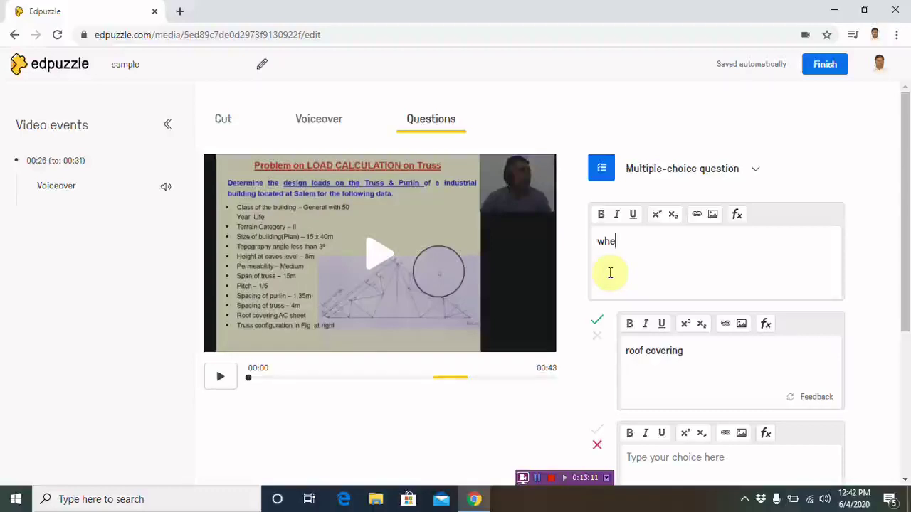
{"action": "type", "text": "re the tru"}
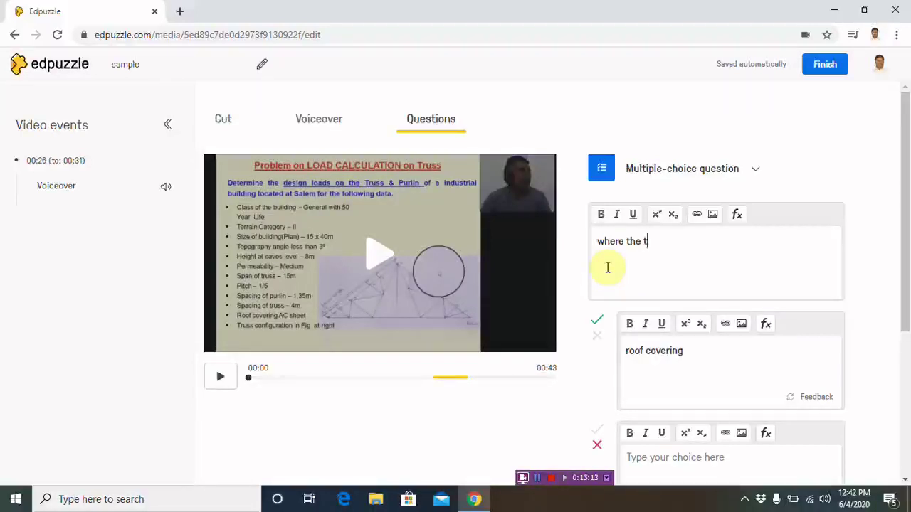
{"action": "type", "text": "ss is "}
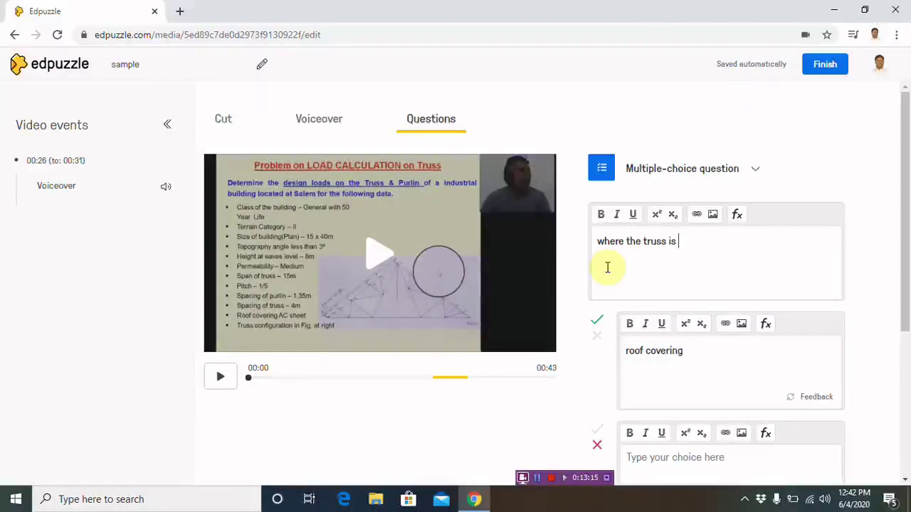
{"action": "type", "text": "used"}
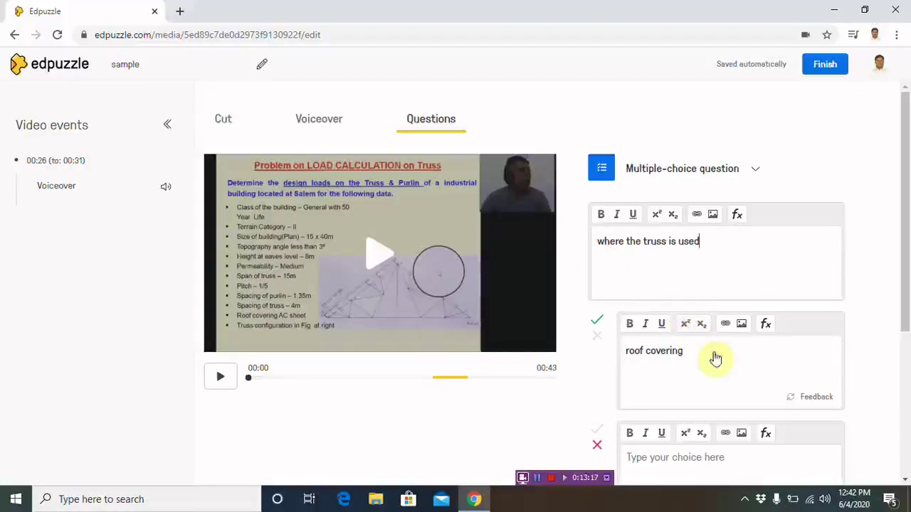
{"action": "left_click_drag", "start_coordinate": [695, 349], "coordinate": [591, 352]}
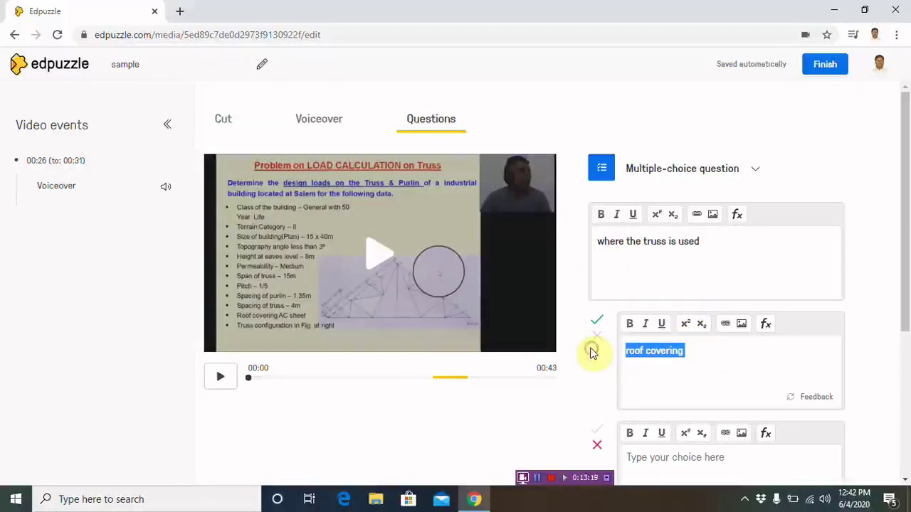
{"action": "type", "text": "r"}
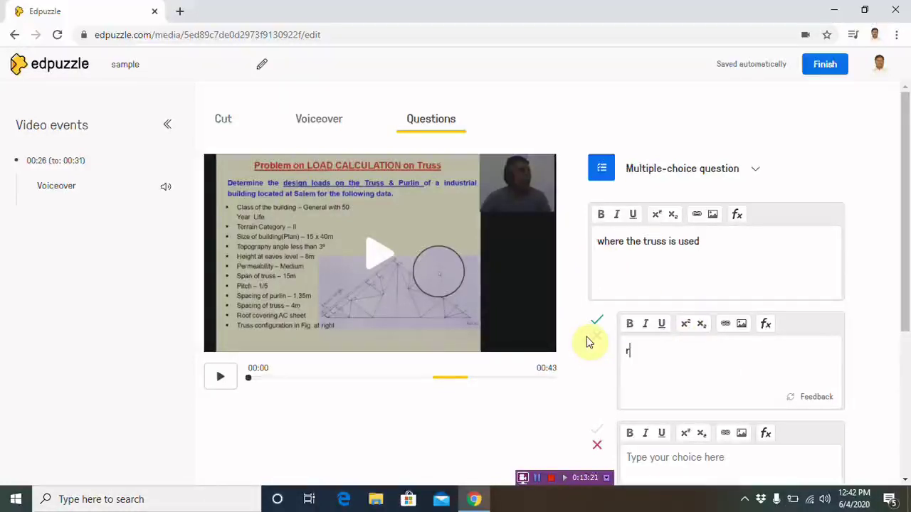
{"action": "type", "text": "oof"}
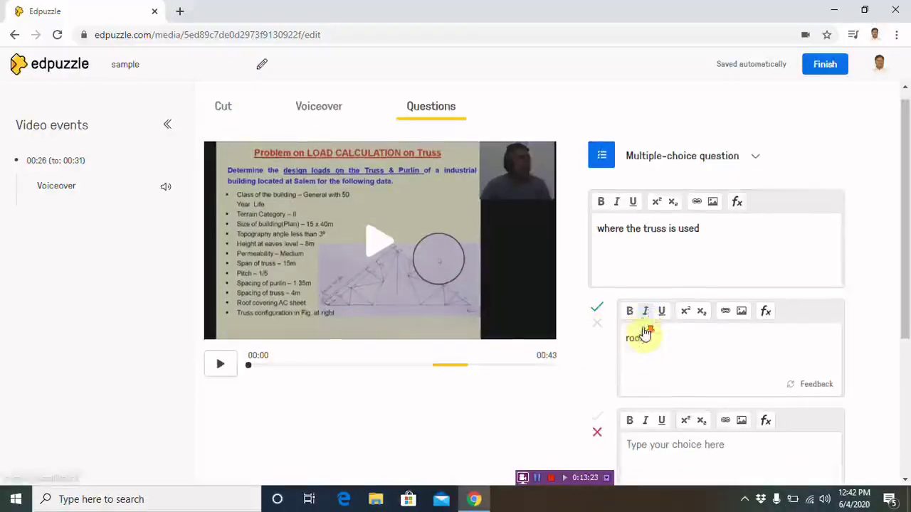
Add 'floor' and 'wall' as wrong answer choices and save the question
{"action": "scroll", "coordinate": [643, 334], "scroll_direction": "down", "scroll_amount": 2}
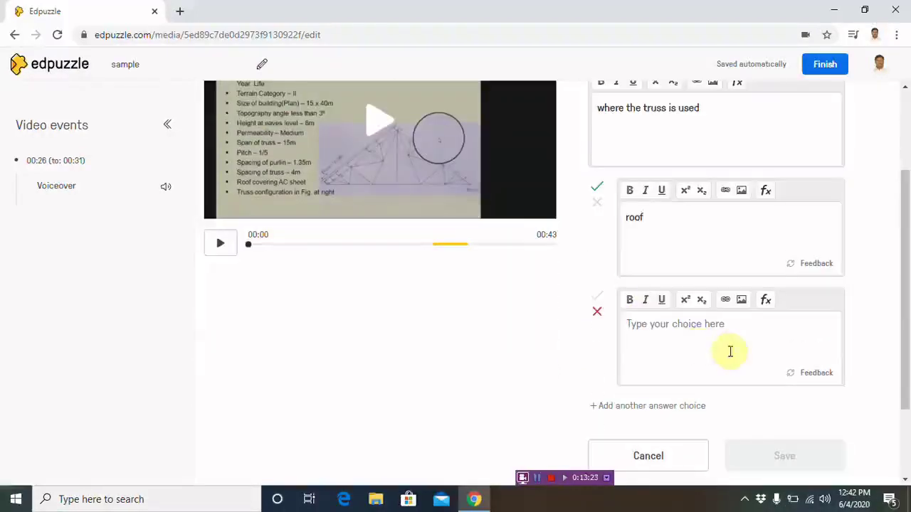
{"action": "left_click", "coordinate": [687, 322]}
{"action": "type", "text": "floo"}
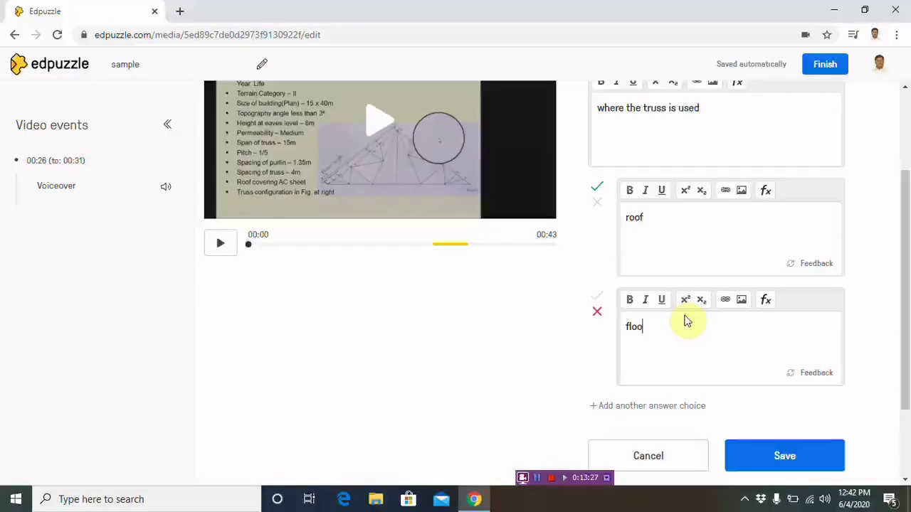
{"action": "type", "text": "r"}
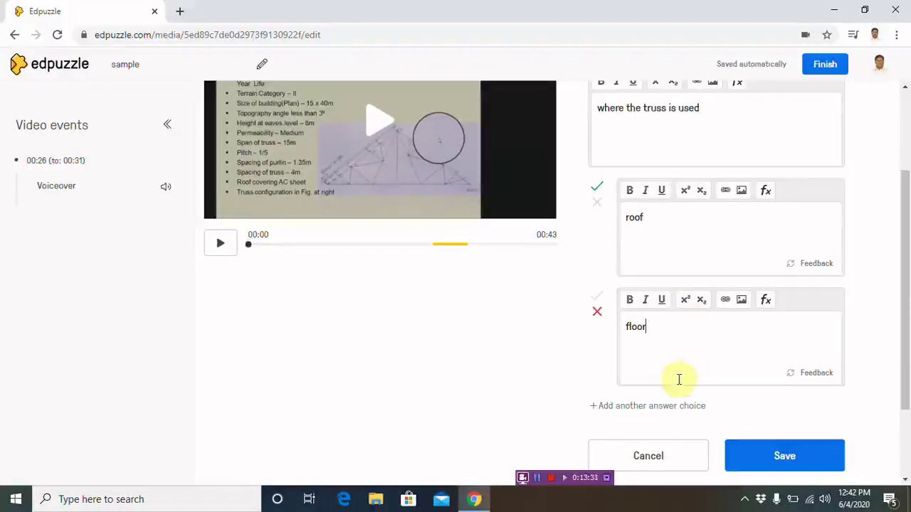
{"action": "left_click", "coordinate": [680, 407]}
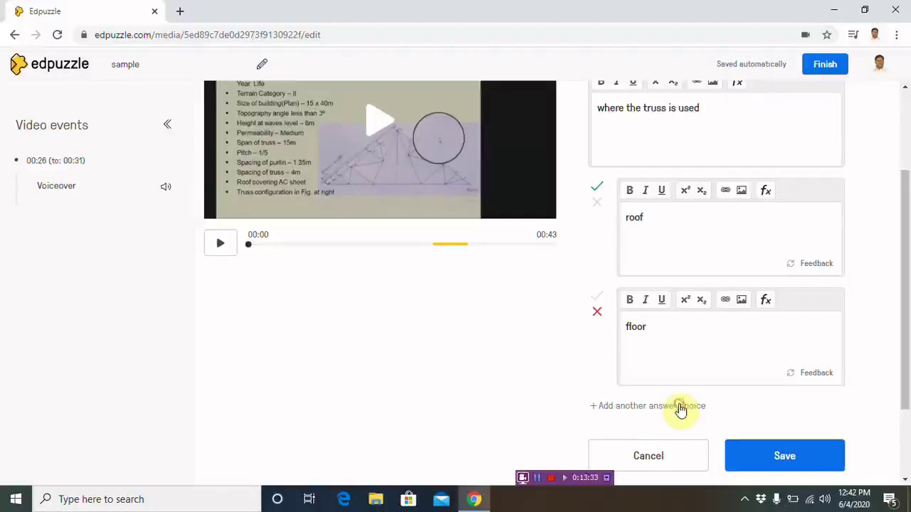
{"action": "scroll", "coordinate": [687, 327], "scroll_direction": "down", "scroll_amount": 2}
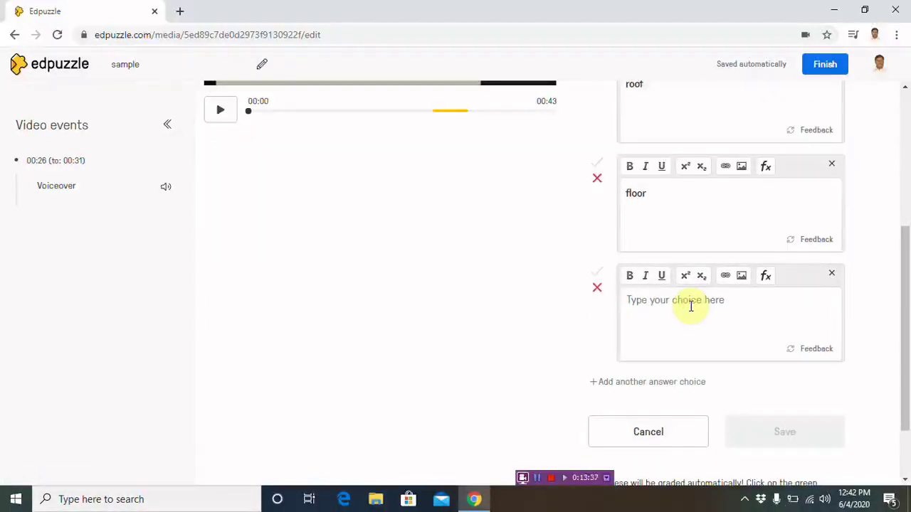
{"action": "type", "text": "wall"}
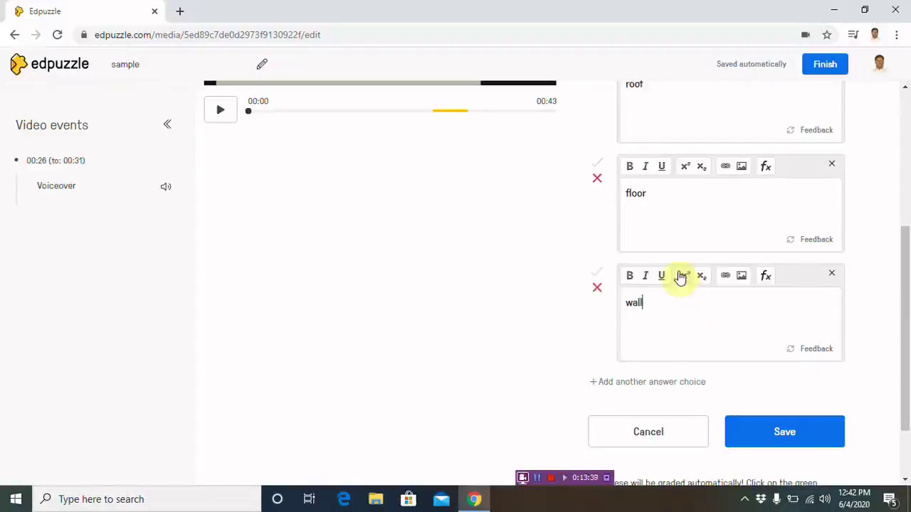
{"action": "left_click", "coordinate": [803, 427]}
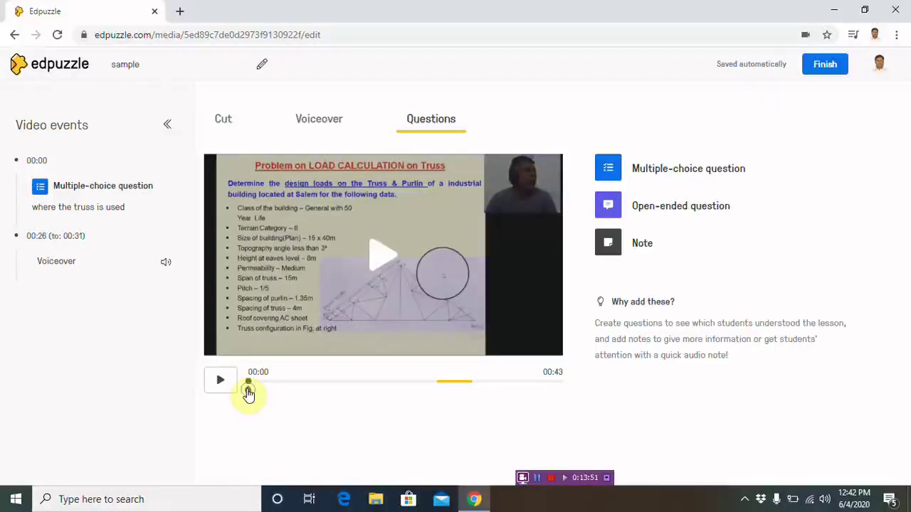
Drag the question marker on the timeline from 00:00 to 00:34
{"action": "left_click_drag", "start_coordinate": [248, 391], "coordinate": [497, 389]}
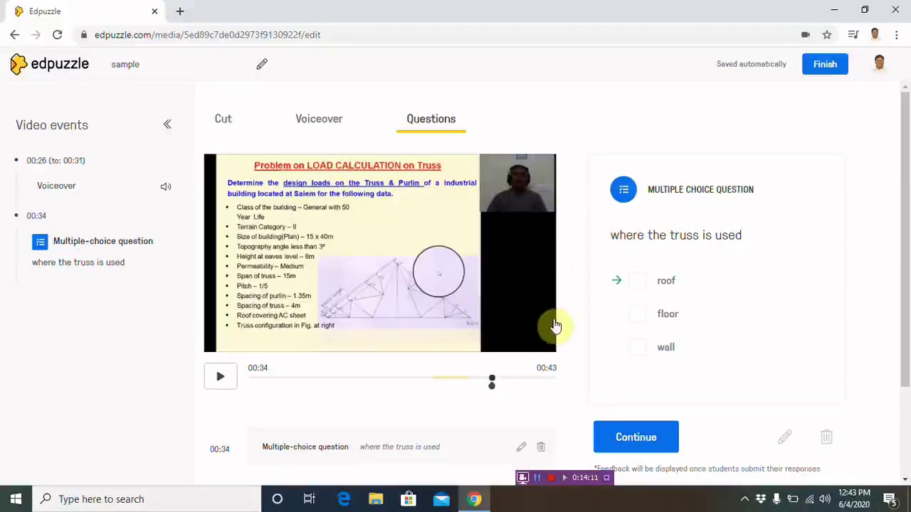
Finish editing, then choose Later in the Assign to a class dialog
{"action": "left_click", "coordinate": [825, 66]}
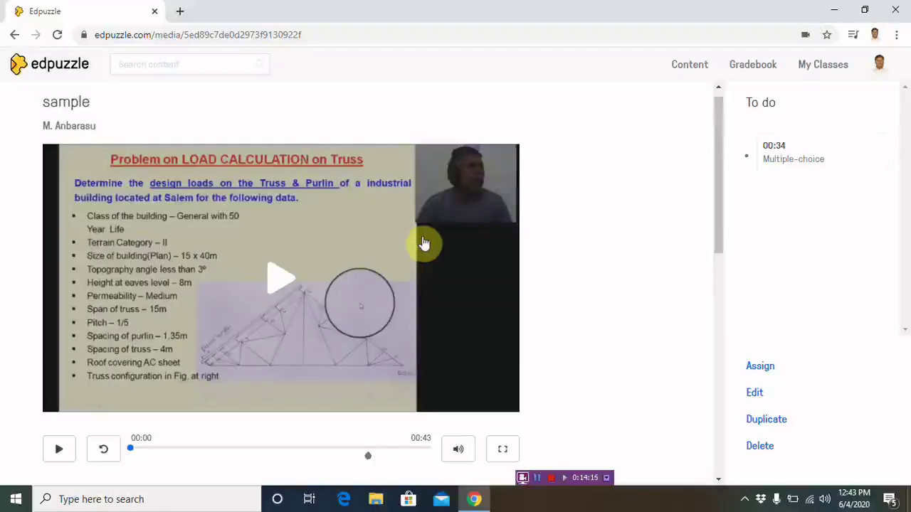
{"action": "scroll", "coordinate": [540, 213], "scroll_direction": "down", "scroll_amount": 1}
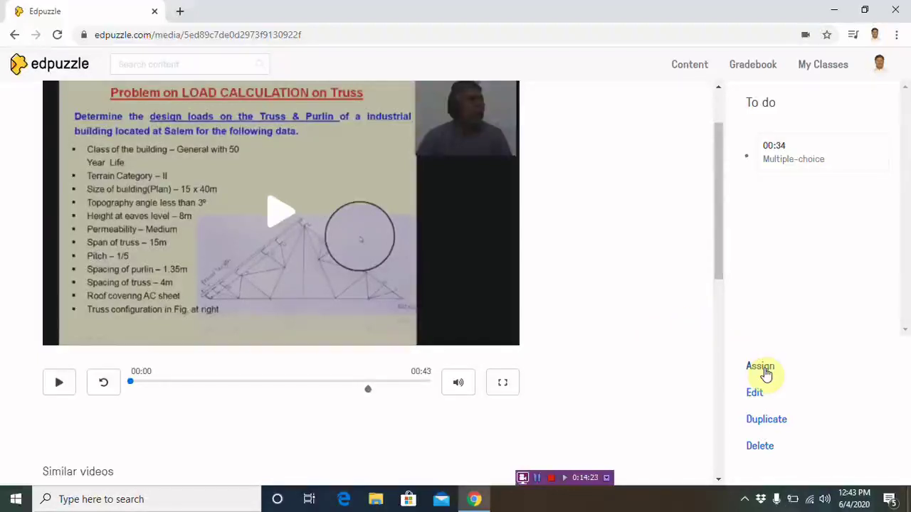
{"action": "left_click", "coordinate": [764, 371]}
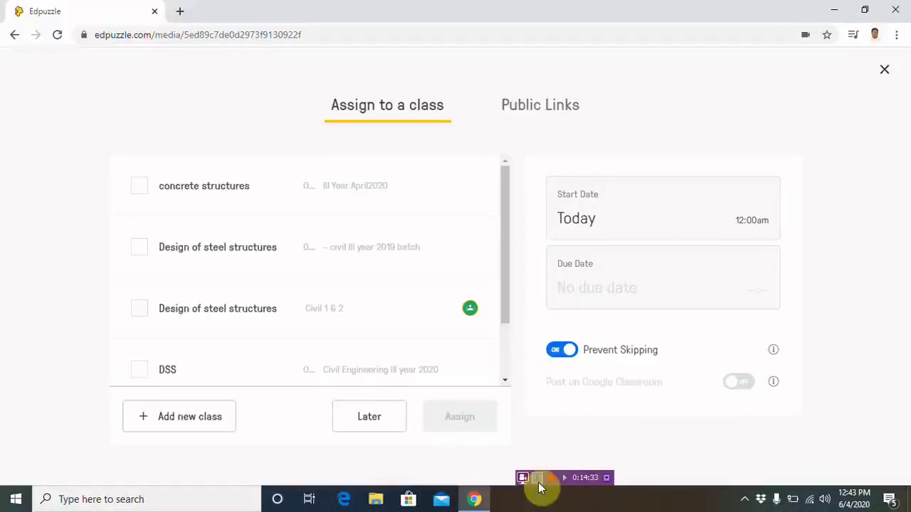
{"action": "left_click", "coordinate": [538, 487]}
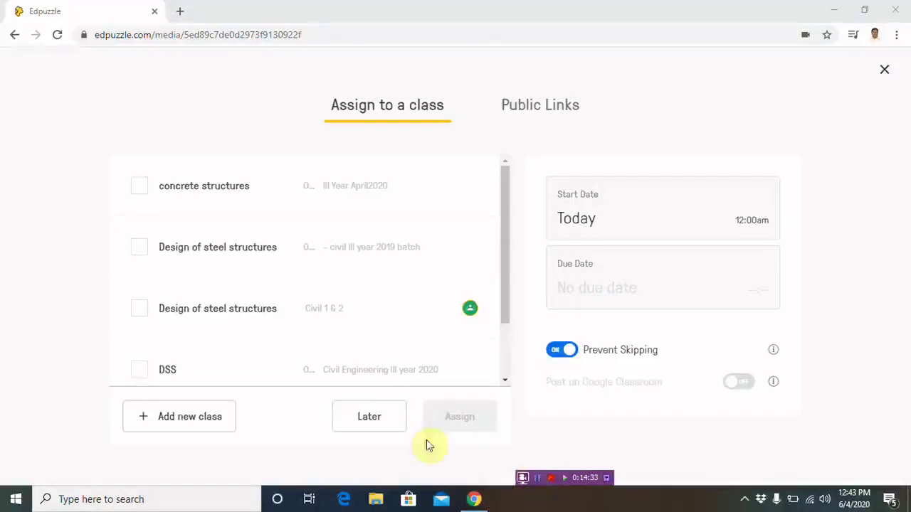
{"action": "left_click", "coordinate": [370, 418]}
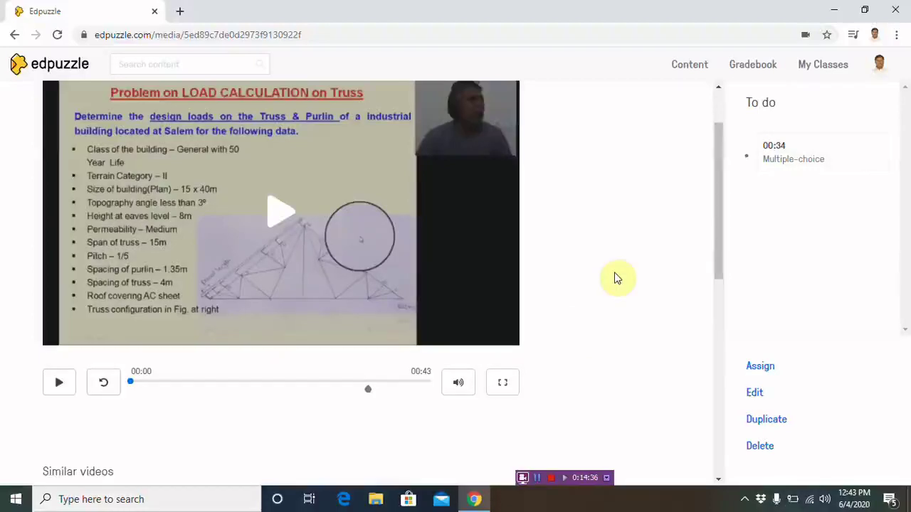
{"action": "scroll", "coordinate": [616, 279], "scroll_direction": "up", "scroll_amount": 2}
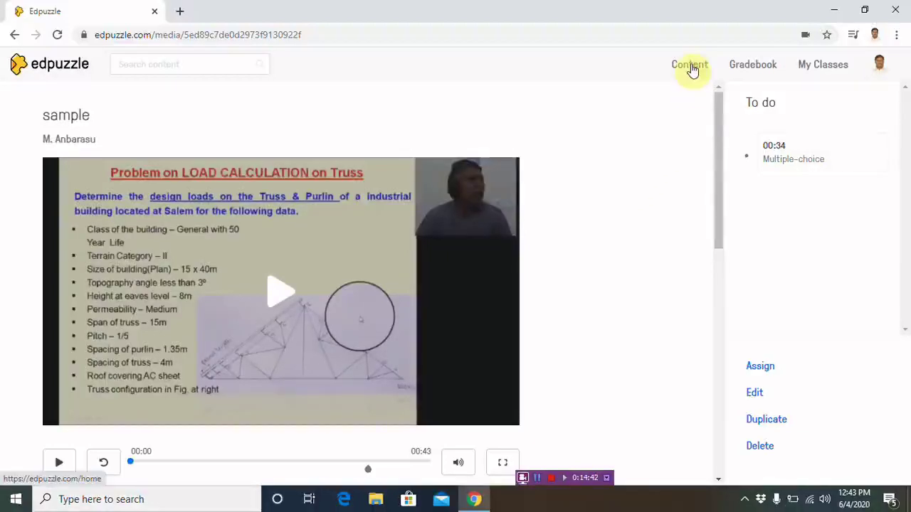
Go to Content, then My Content to find the edited 00:43 sample video listed
{"action": "left_click", "coordinate": [690, 65]}
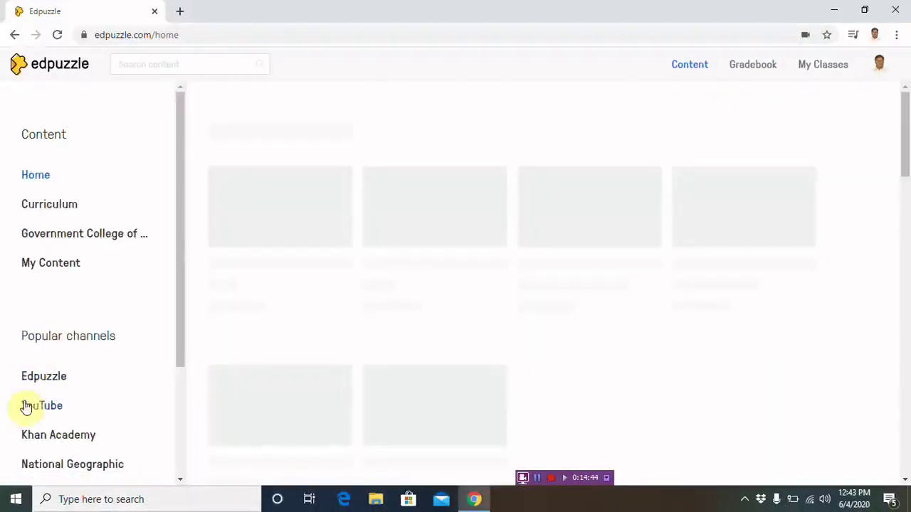
{"action": "left_click", "coordinate": [56, 264]}
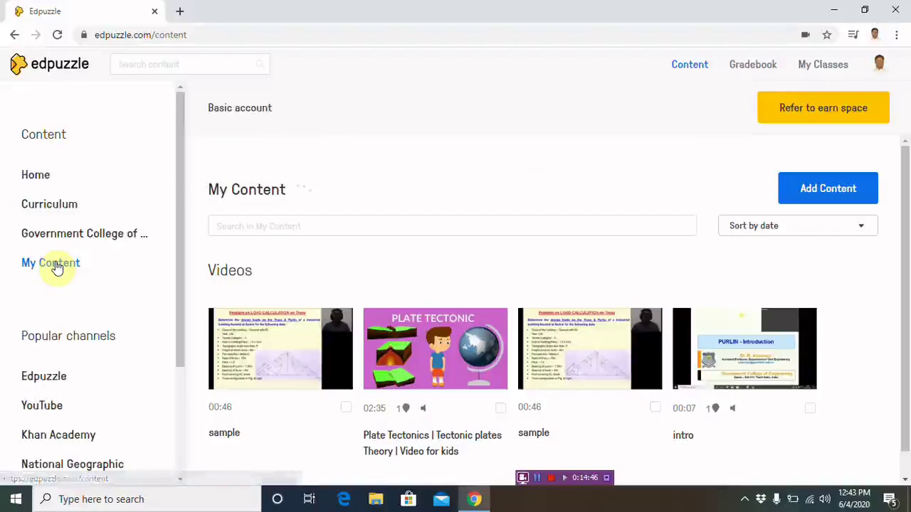
{"action": "scroll", "coordinate": [258, 356], "scroll_direction": "down", "scroll_amount": 2}
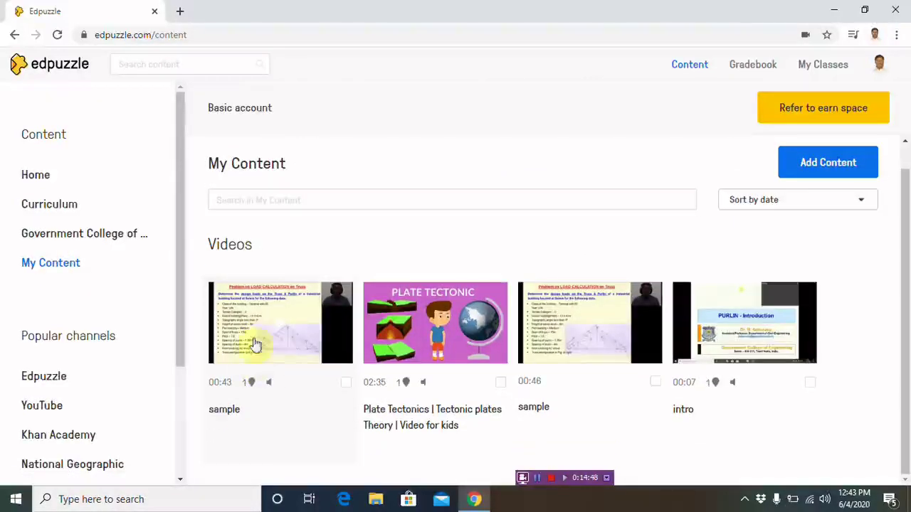